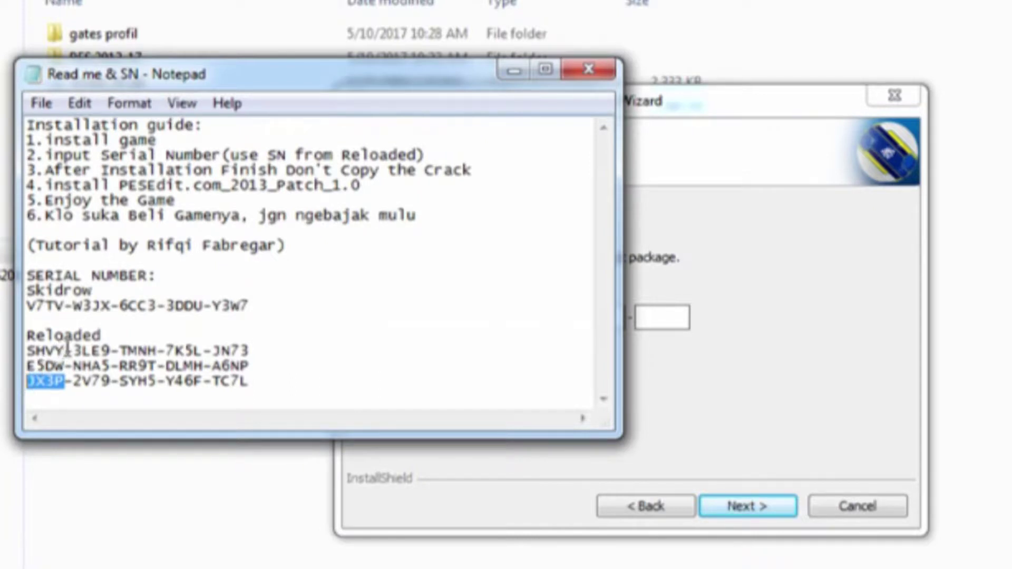
- Paste the first three Reloaded serial groups into the first three registration code boxes
click(654, 292)
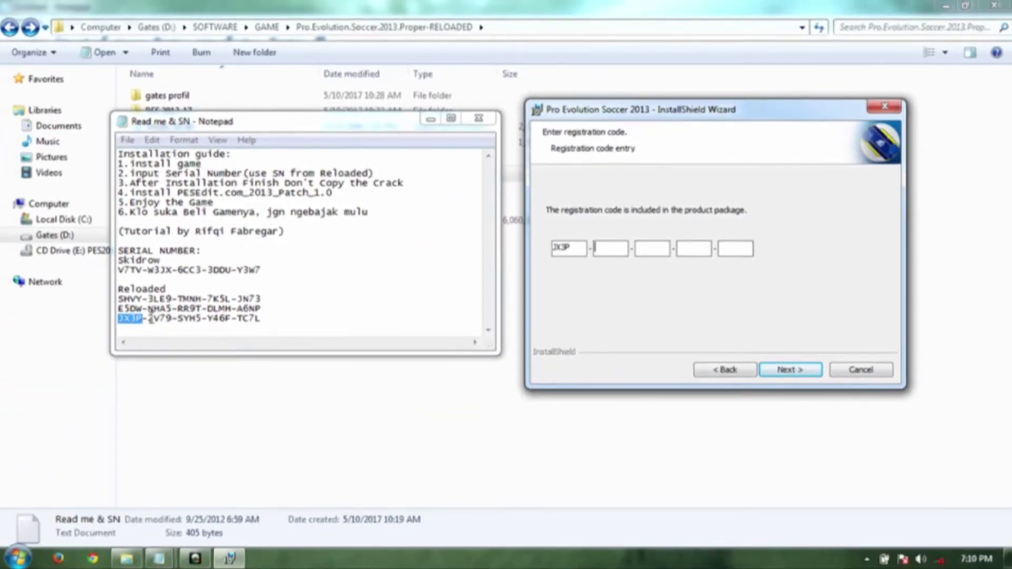
drag(149, 318, 161, 318)
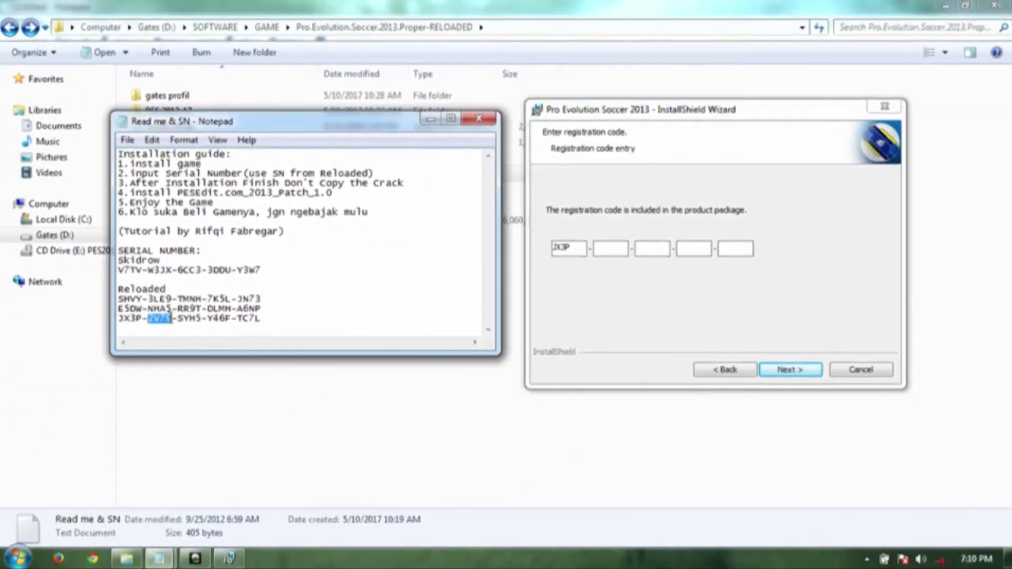
click(606, 249)
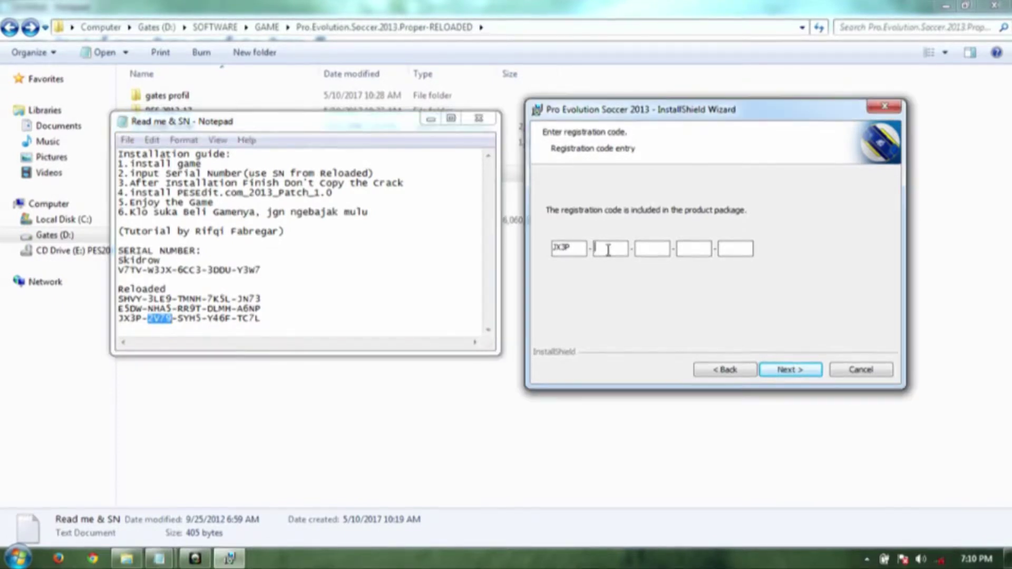
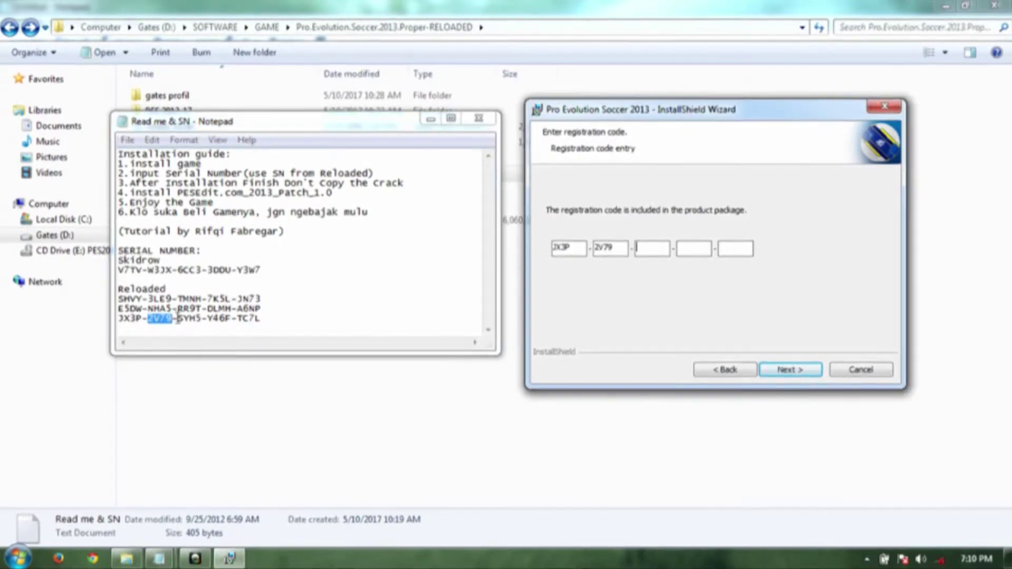
drag(179, 319, 198, 320)
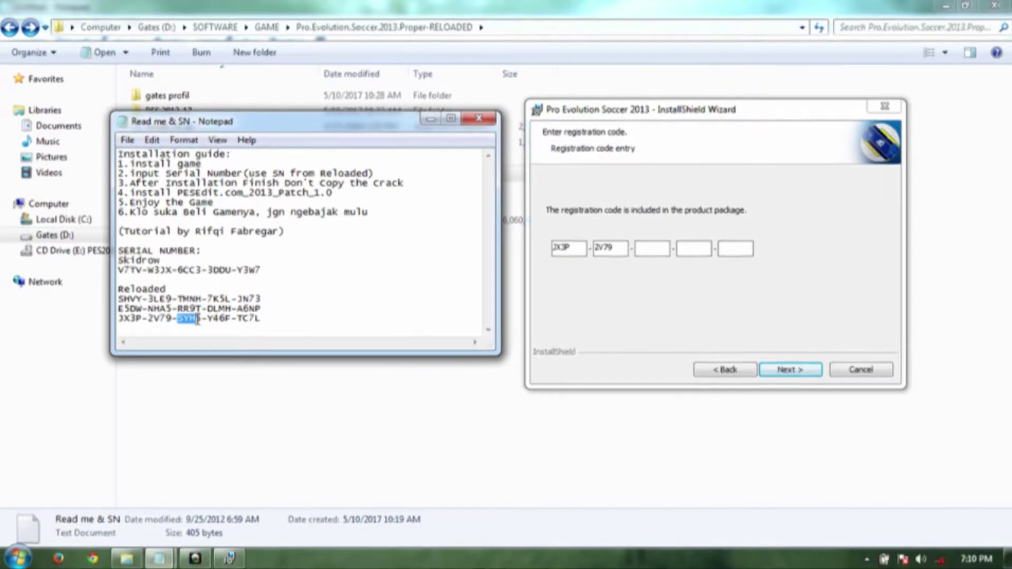
drag(198, 320, 202, 321)
key(ctrl+c)
click(649, 248)
key(ctrl+v)
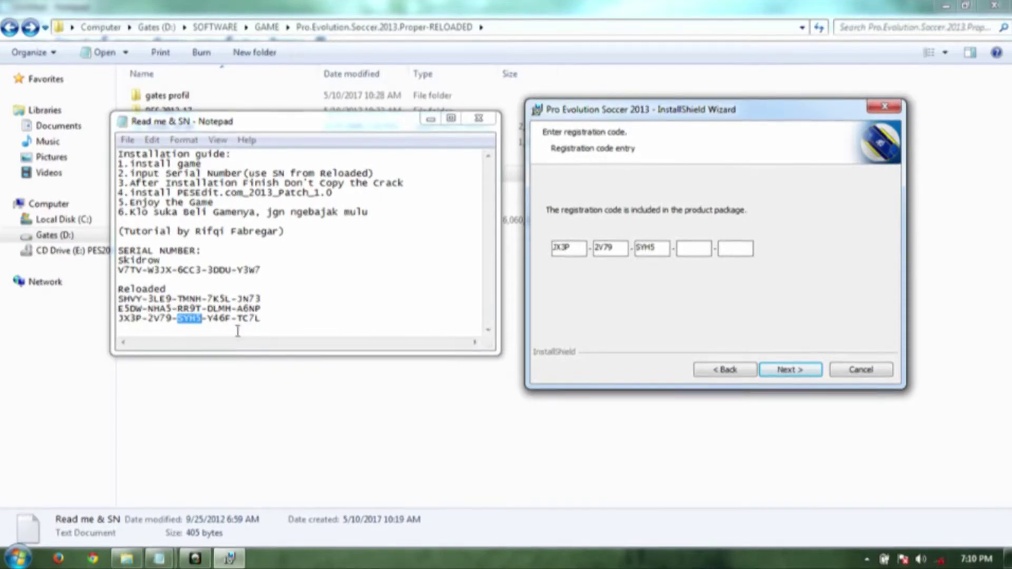
- Fill the fourth and fifth code boxes with the remaining serial groups and submit the code
drag(208, 320, 219, 322)
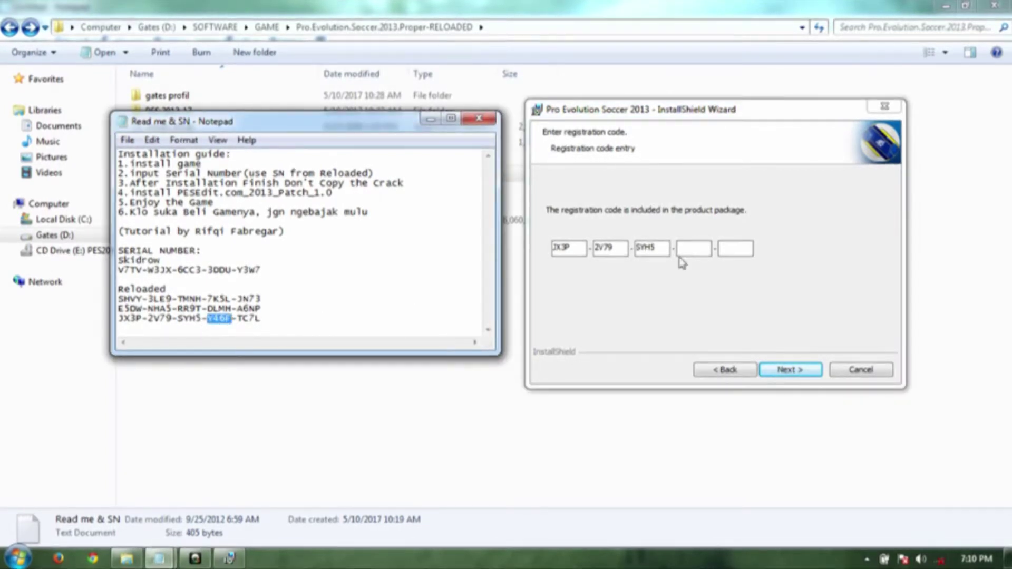
click(689, 250)
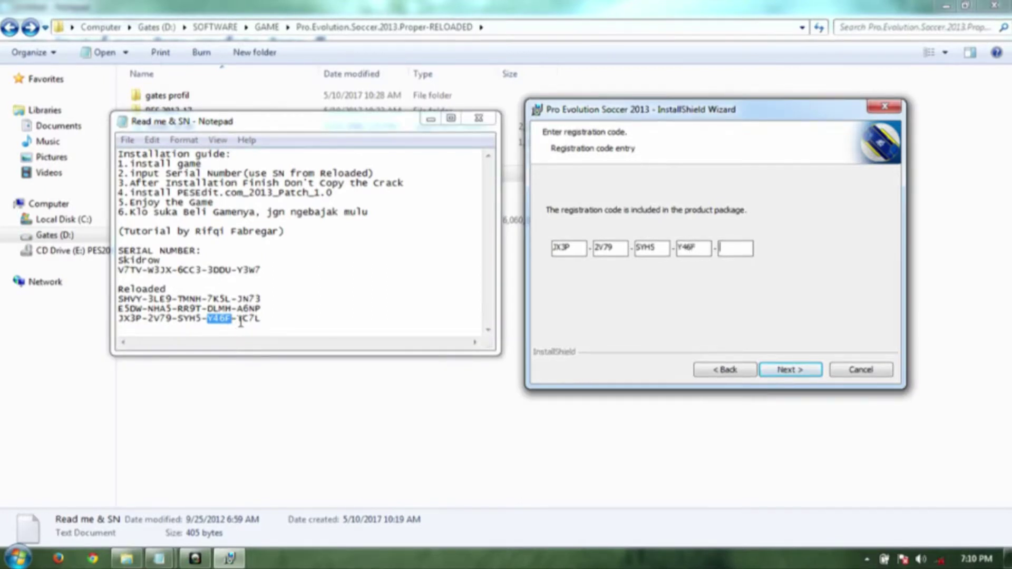
drag(238, 320, 266, 321)
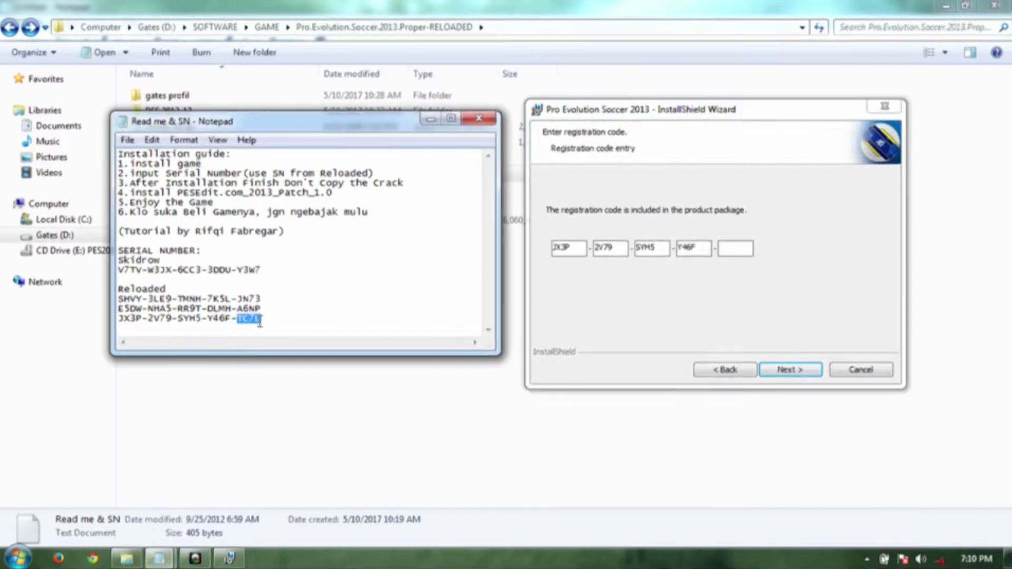
click(738, 252)
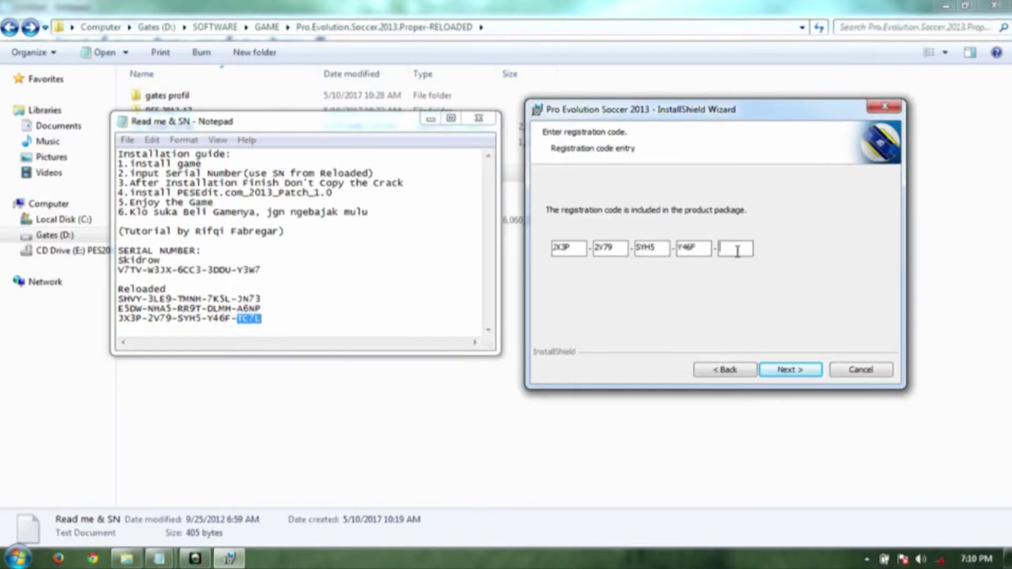
click(784, 371)
- Accept the default destination folder, run the installation, and close the serial number notes
click(786, 371)
click(786, 371)
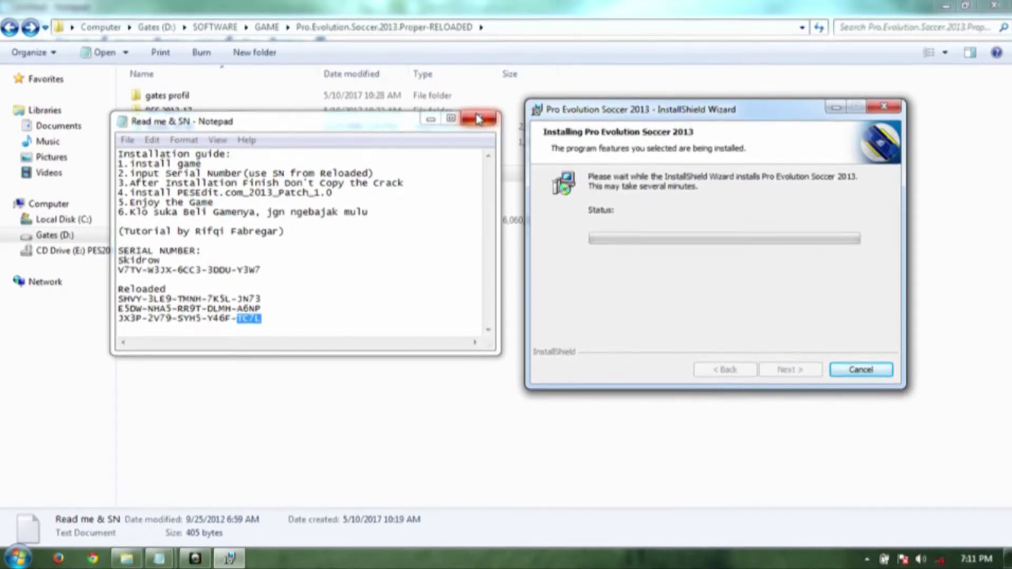
click(477, 118)
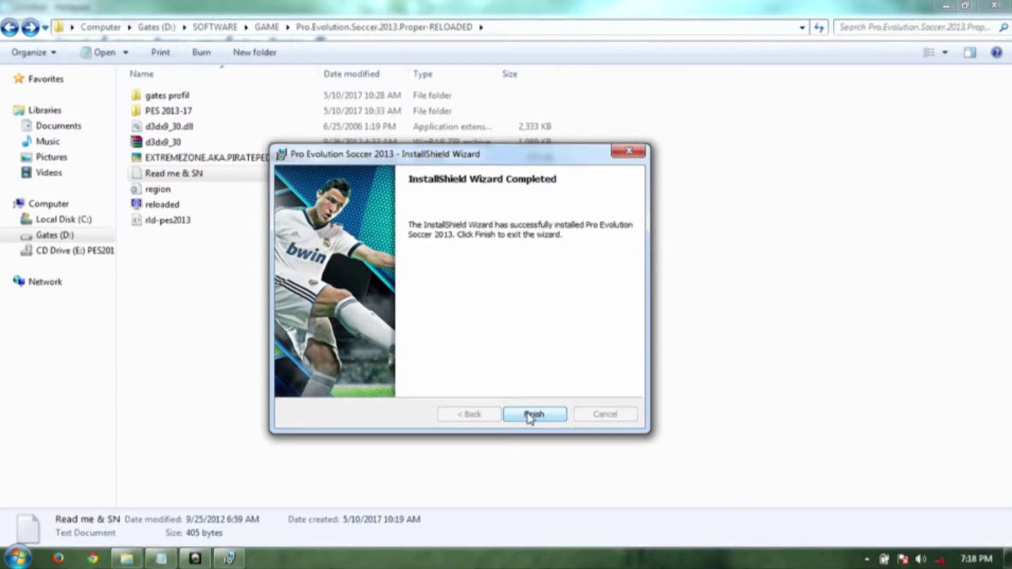
- Finish the installer, review step three of the PES 2013 update notes, then minimise Notepad
click(527, 414)
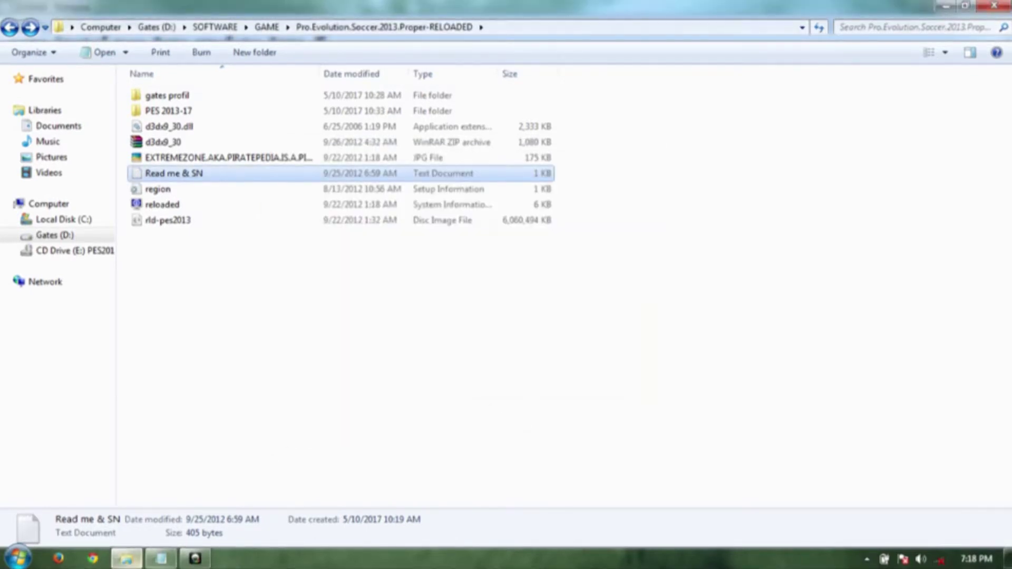
key(alt+Tab)
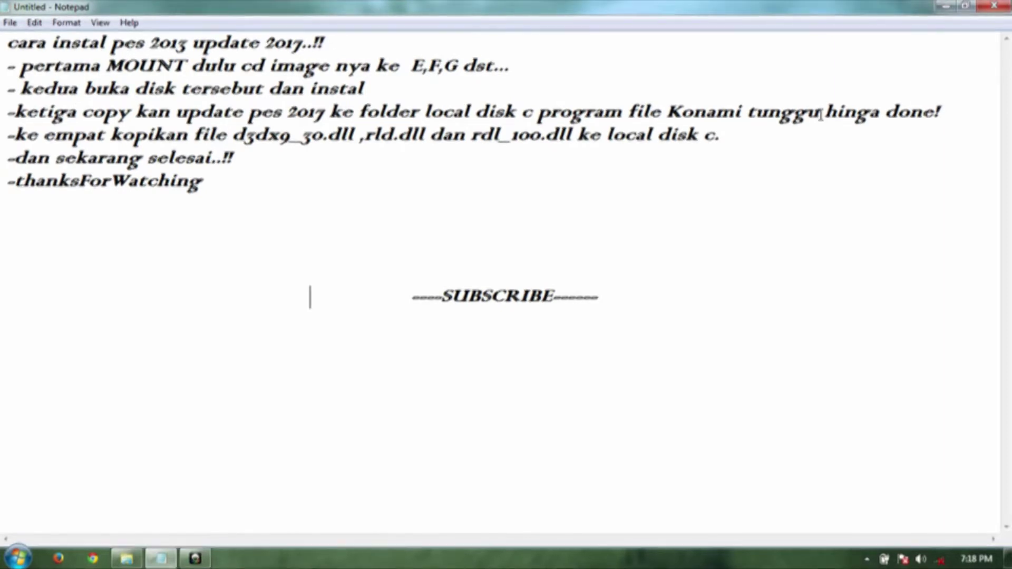
drag(936, 108, 804, 98)
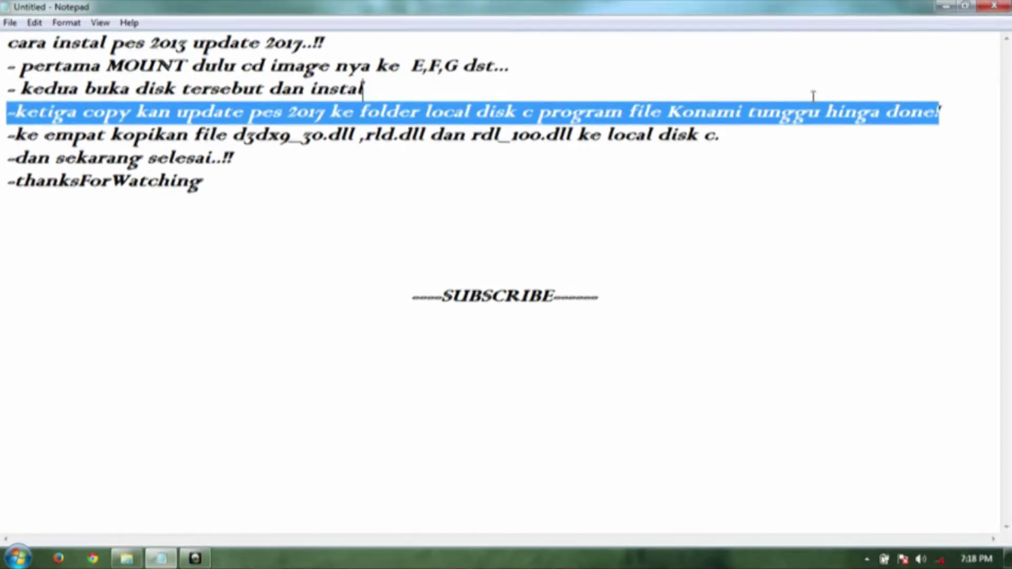
click(800, 99)
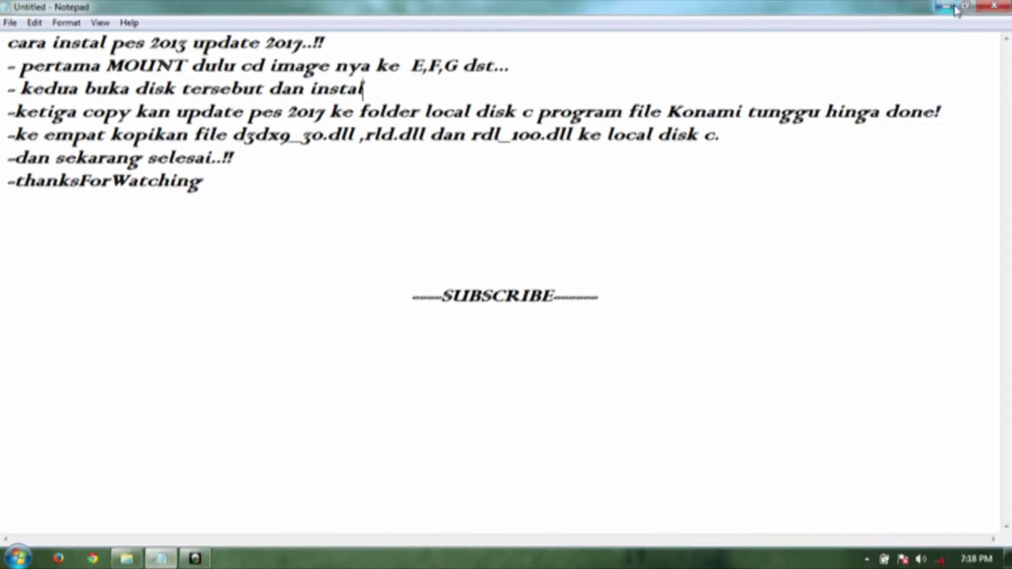
click(947, 6)
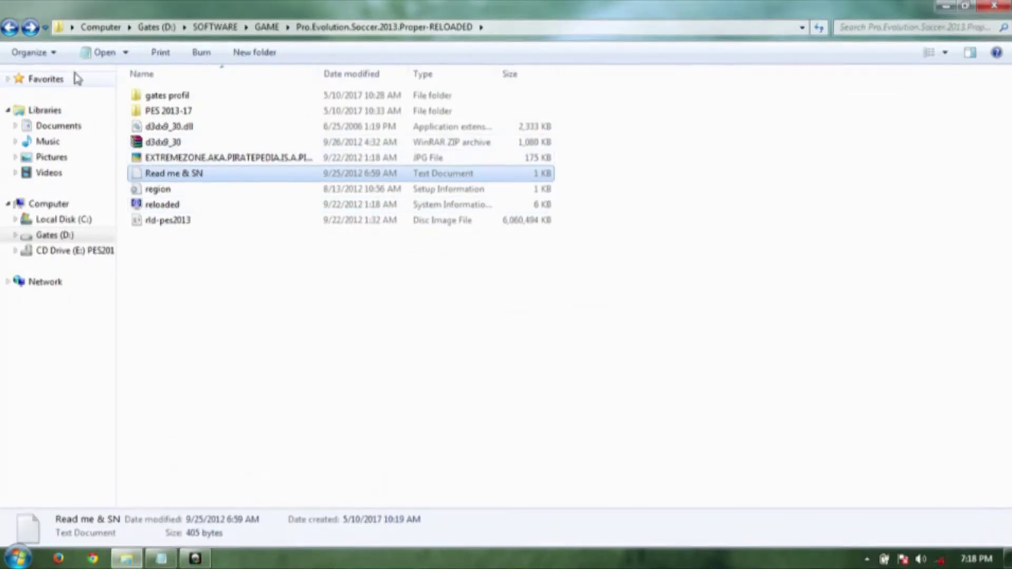
- Copy all nine items from the PES 2013-17\Pes 2013 Patch V17 folder
double_click(163, 112)
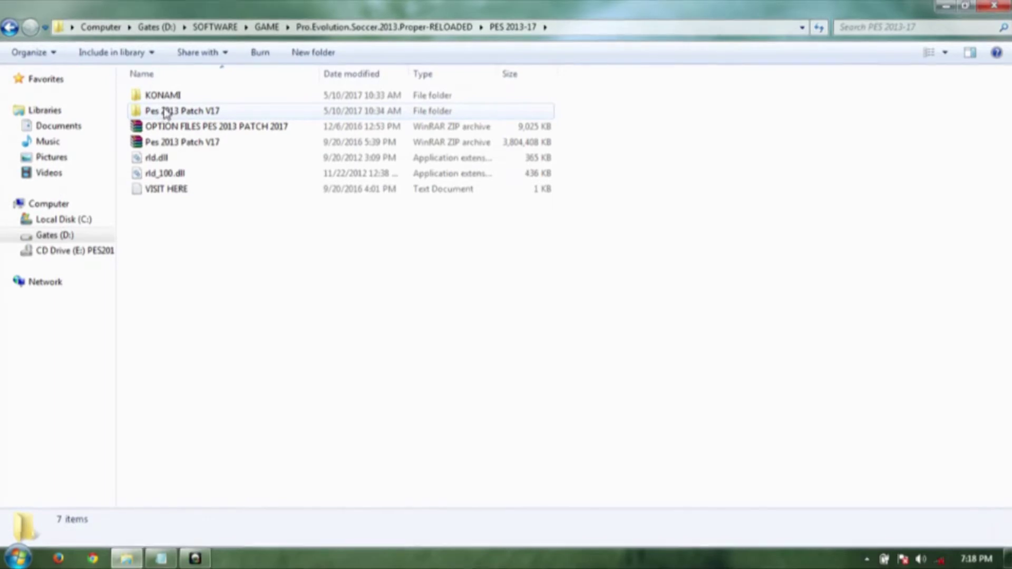
double_click(166, 112)
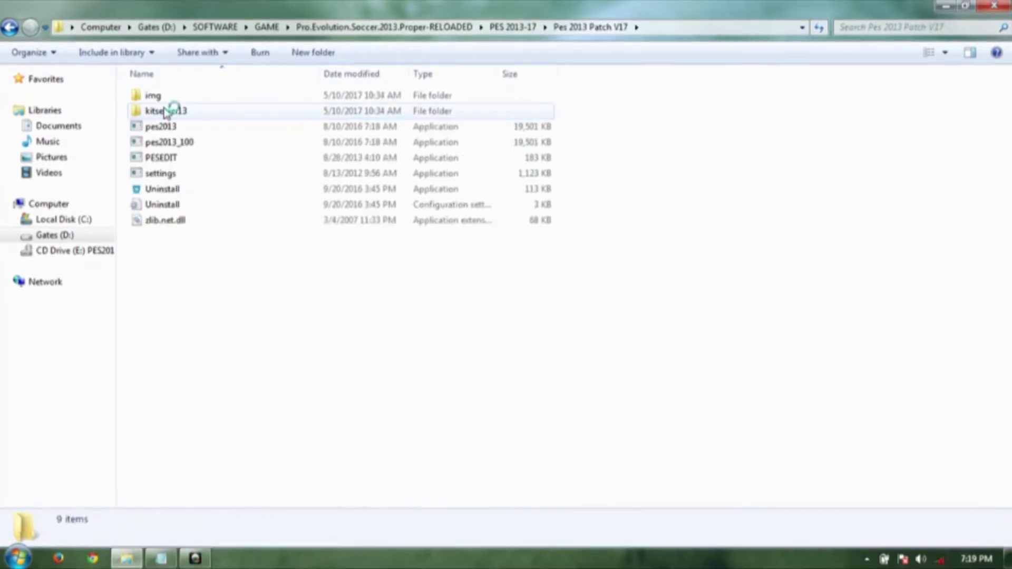
right_click(166, 269)
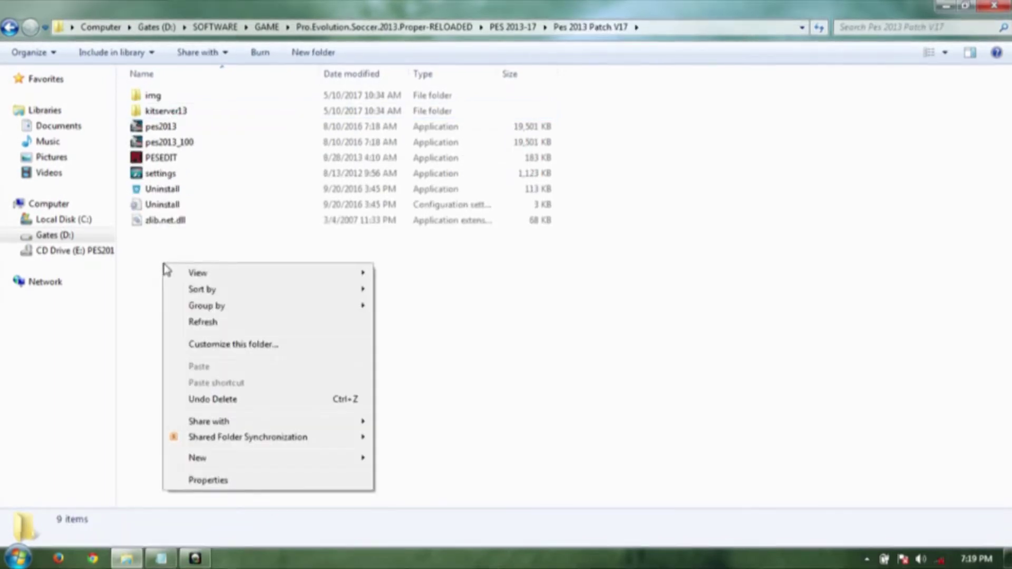
click(161, 247)
drag(161, 243, 173, 97)
right_click(175, 99)
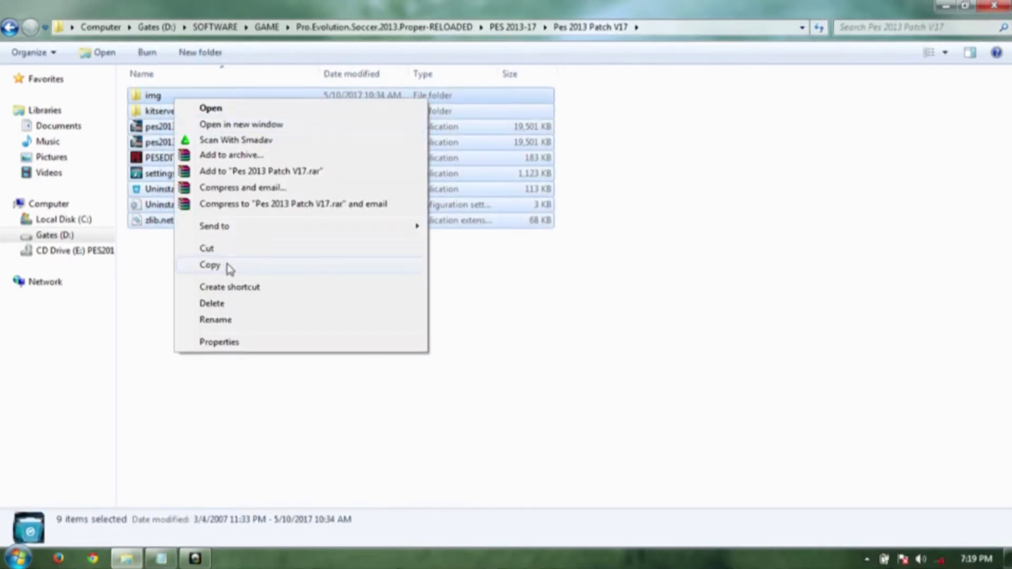
click(209, 266)
- Paste them into C:\Program Files (x86)\KONAMI\Pro Evolution Soccer 2013
click(63, 220)
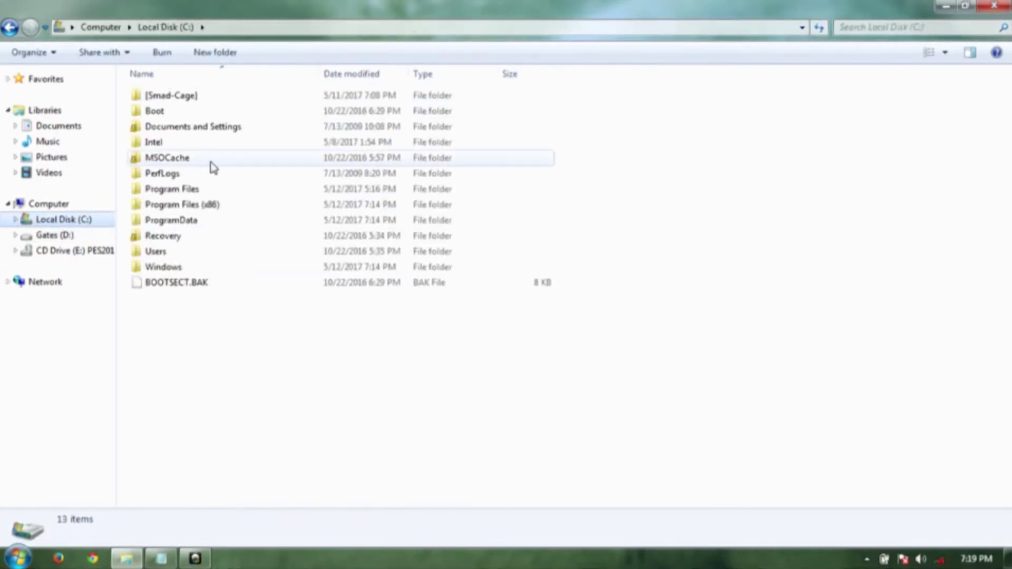
double_click(219, 207)
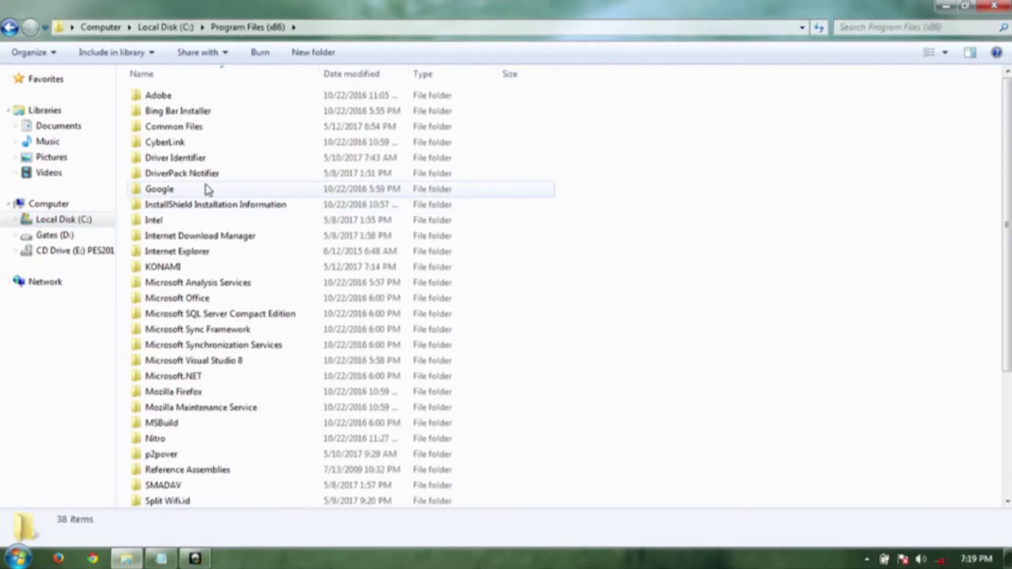
double_click(192, 268)
click(190, 101)
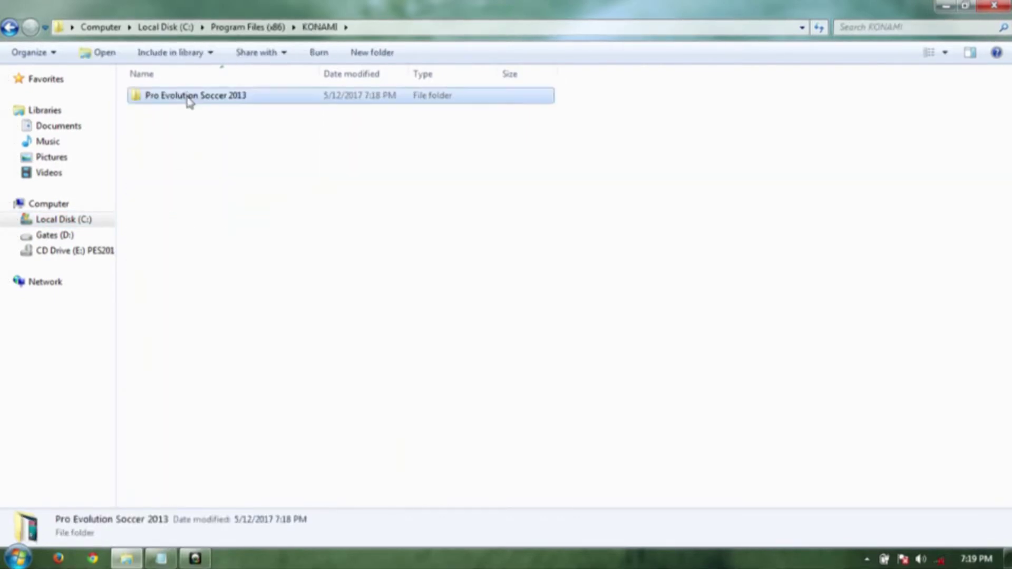
double_click(190, 100)
right_click(185, 196)
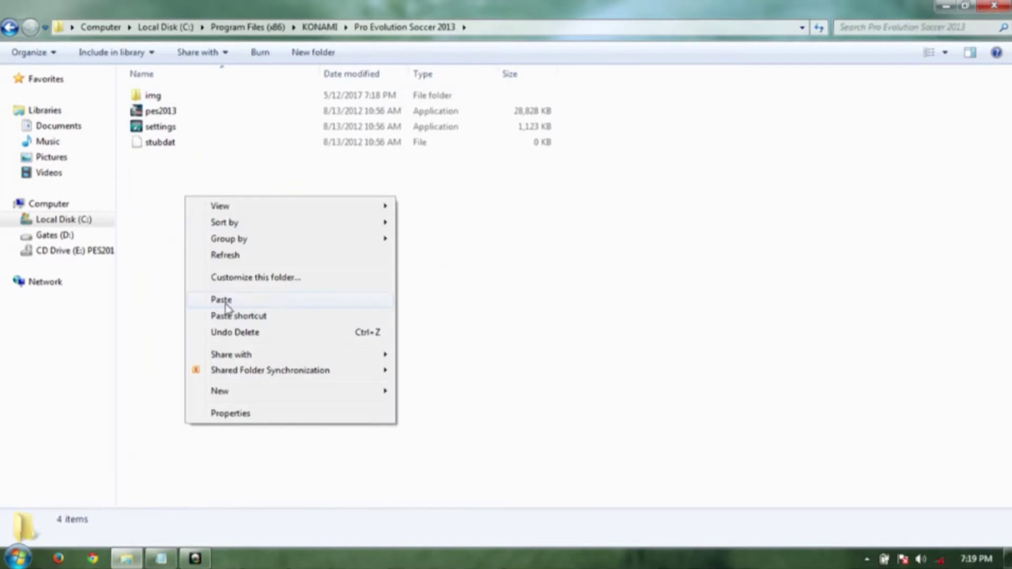
click(224, 300)
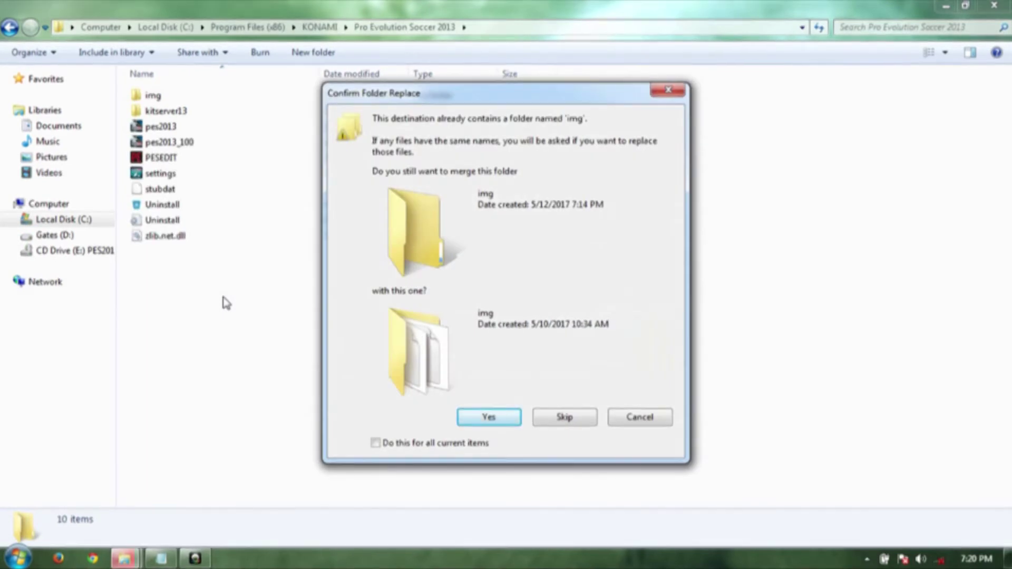
- Merge the img folder and replace every conflicting file with the patched version
click(377, 444)
click(473, 417)
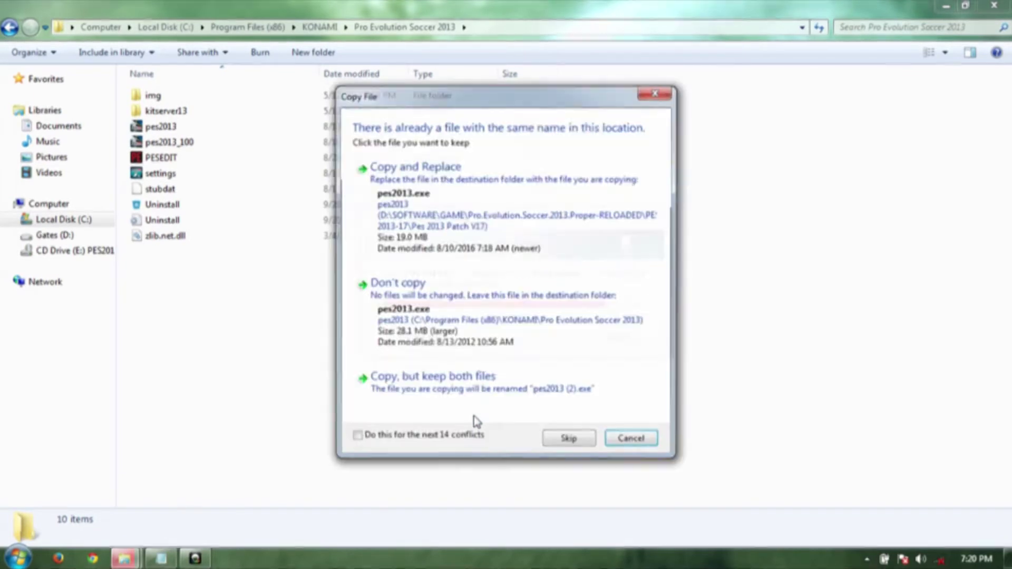
click(413, 436)
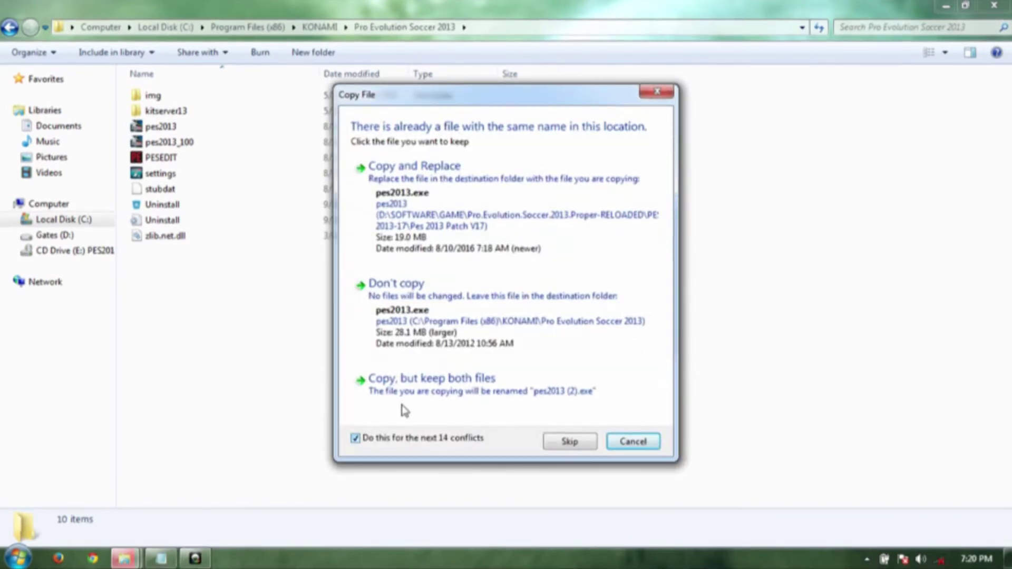
click(438, 235)
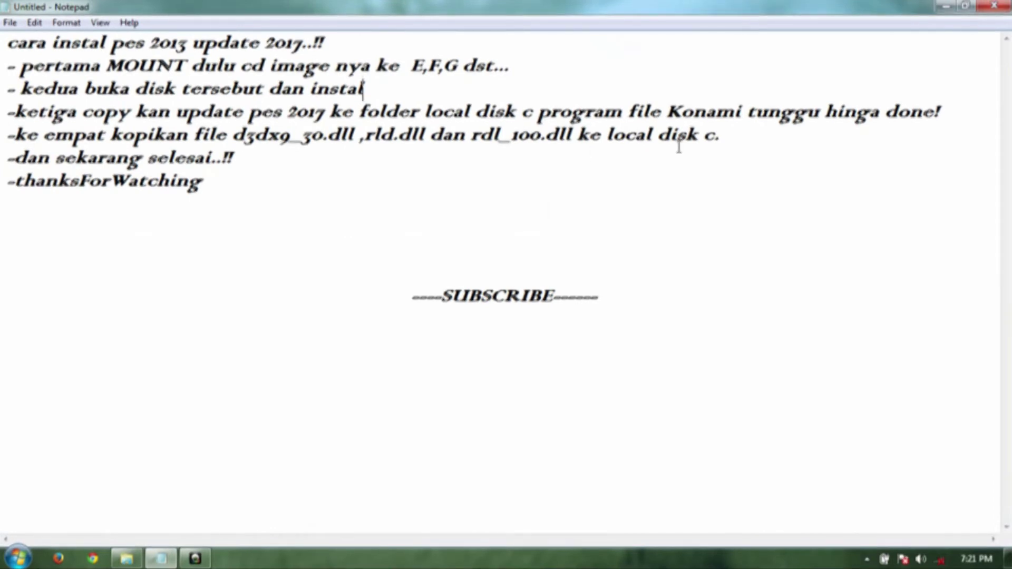
- Check the destination drive in the notes, then return to Explorer and open Gates (D:)
double_click(722, 136)
click(724, 137)
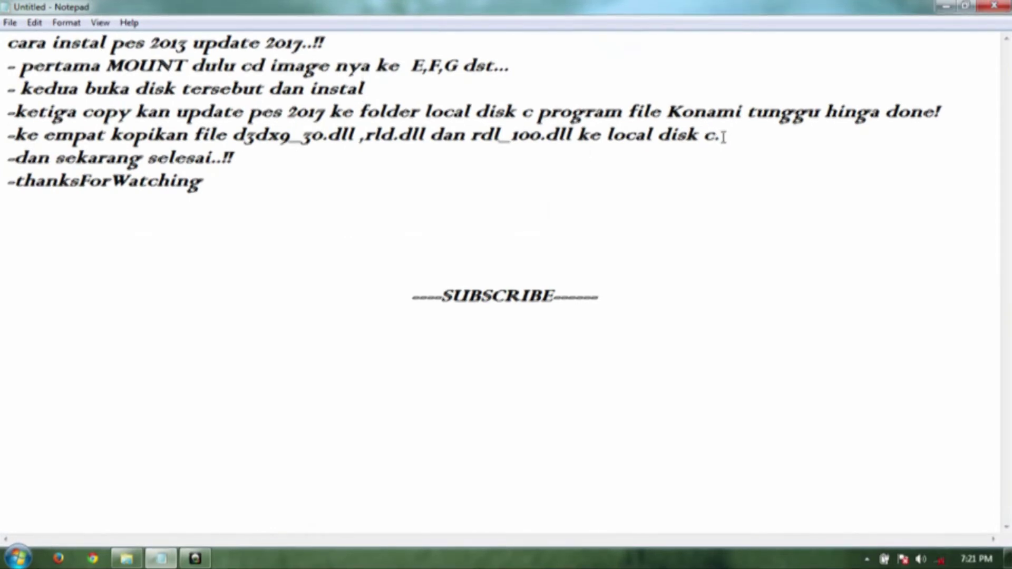
click(136, 563)
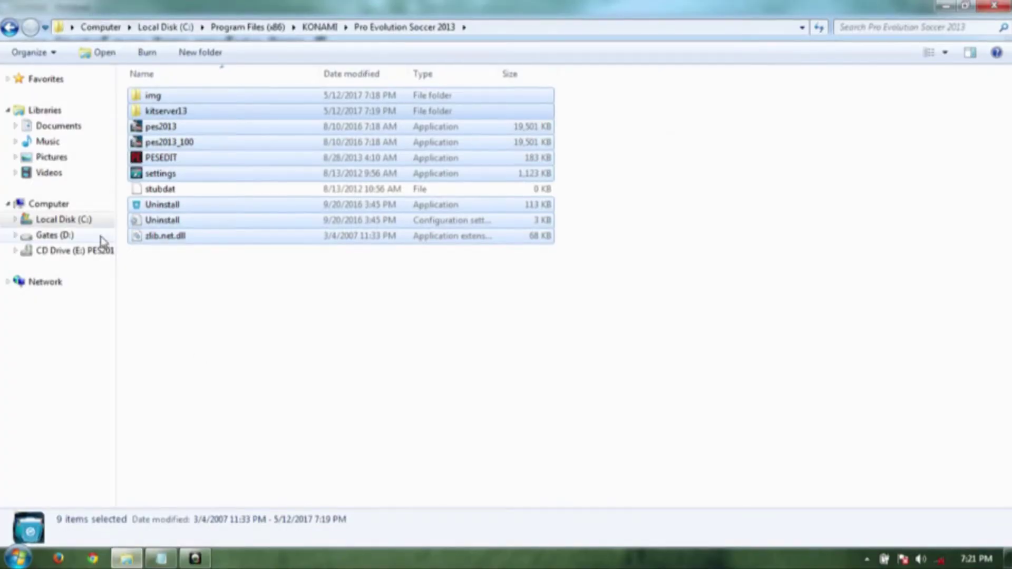
click(100, 236)
- Copy d3dx9_30.dll from D:\SOFTWARE\GAME\Pro.Evolution.Soccer.2013.Proper-RELOADED
click(253, 136)
double_click(254, 136)
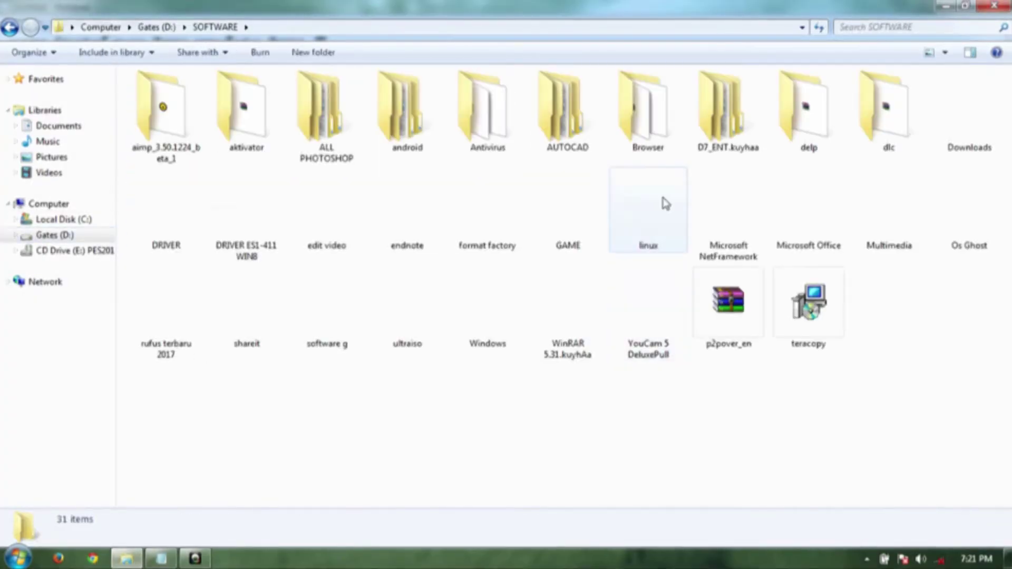
double_click(580, 211)
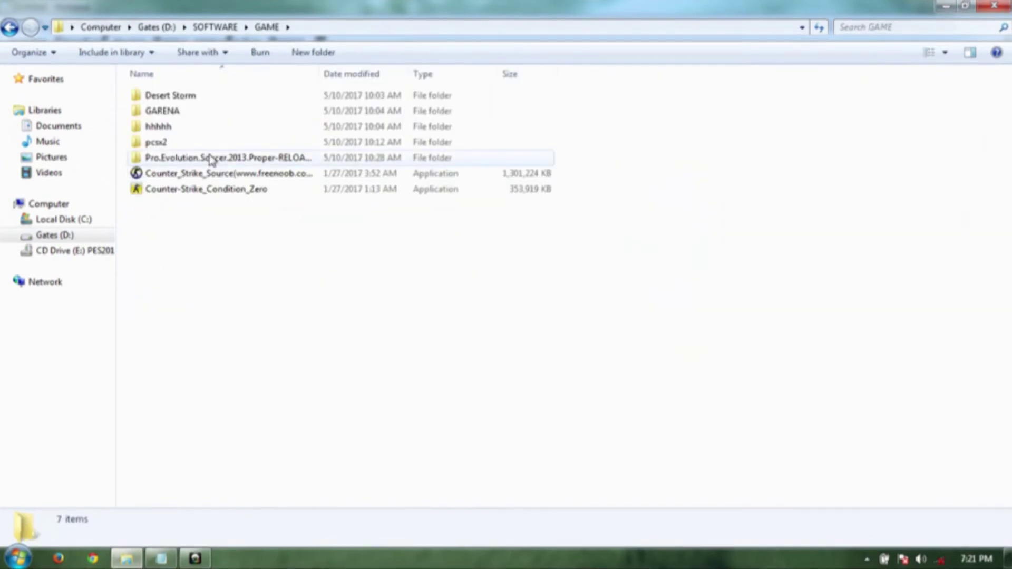
double_click(210, 160)
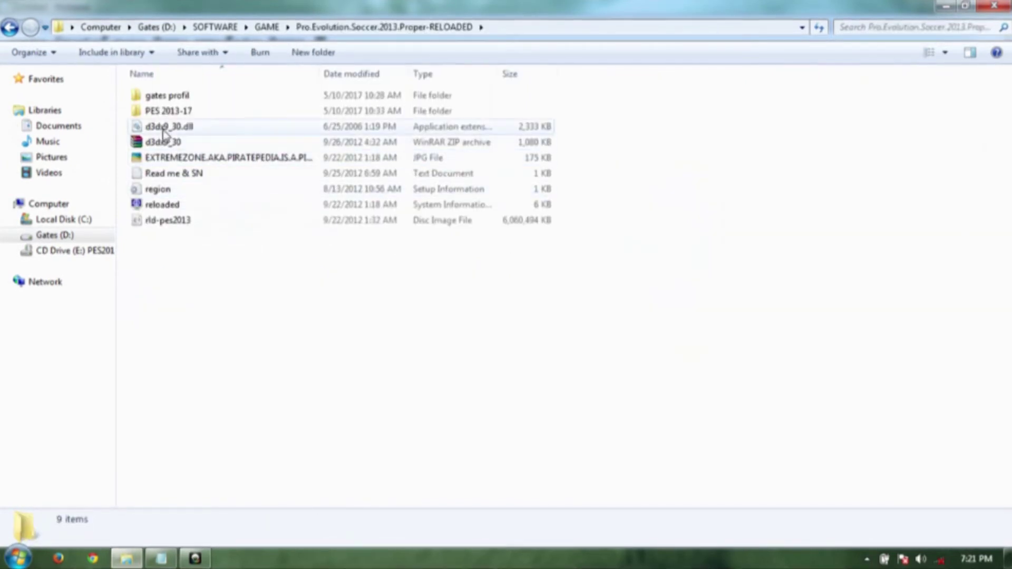
click(167, 128)
right_click(165, 131)
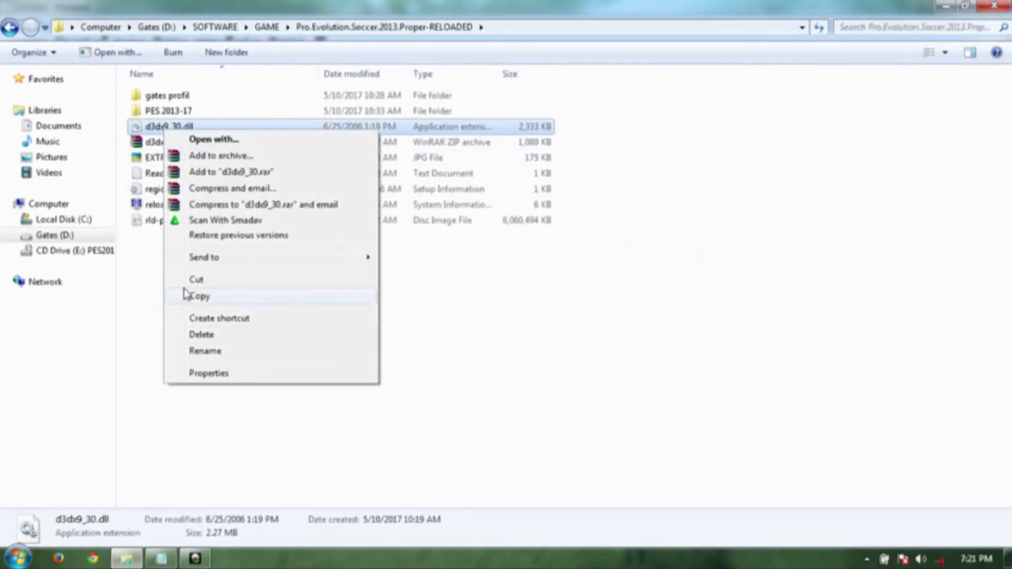
click(198, 297)
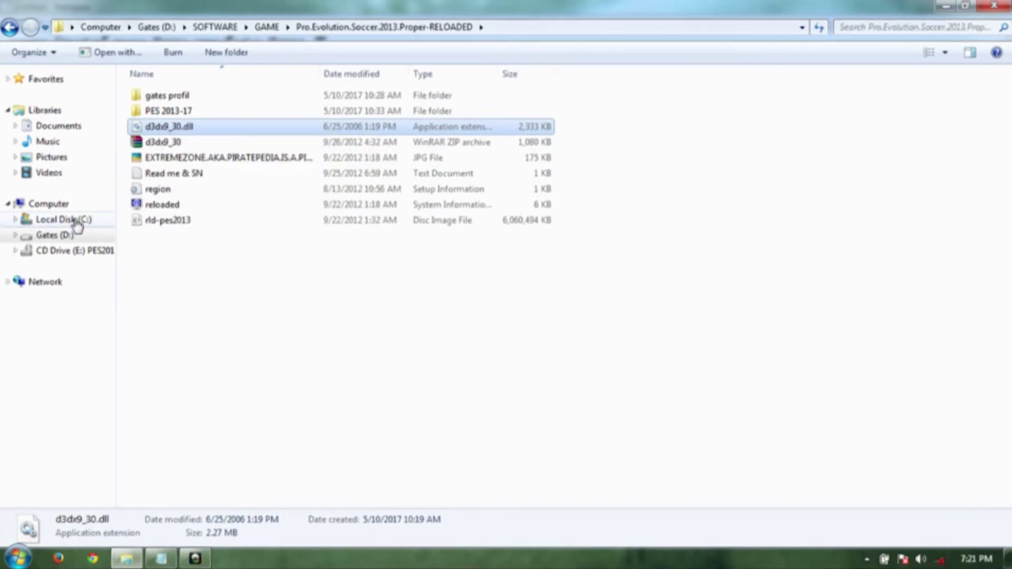
- Paste d3dx9_30.dll into C:\Program Files (x86)\KONAMI\Pro Evolution Soccer 2013 in a new window
right_click(74, 219)
click(138, 266)
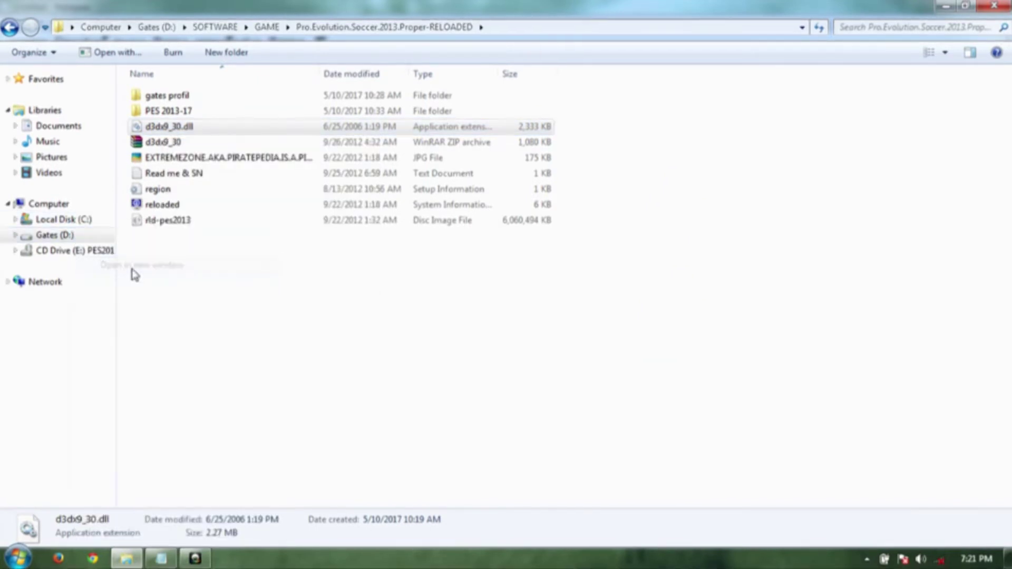
double_click(191, 206)
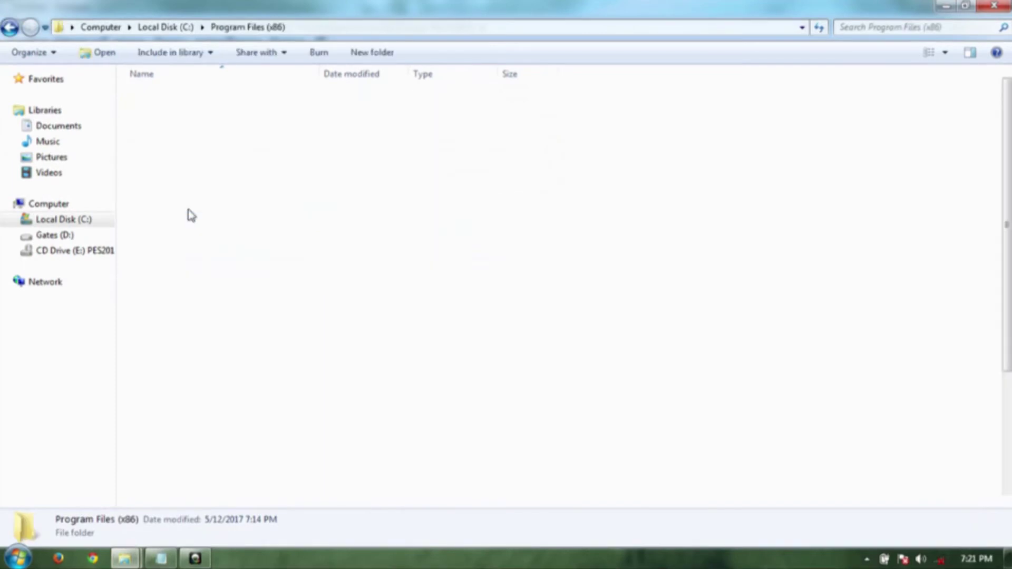
double_click(185, 267)
click(200, 102)
double_click(200, 100)
right_click(232, 288)
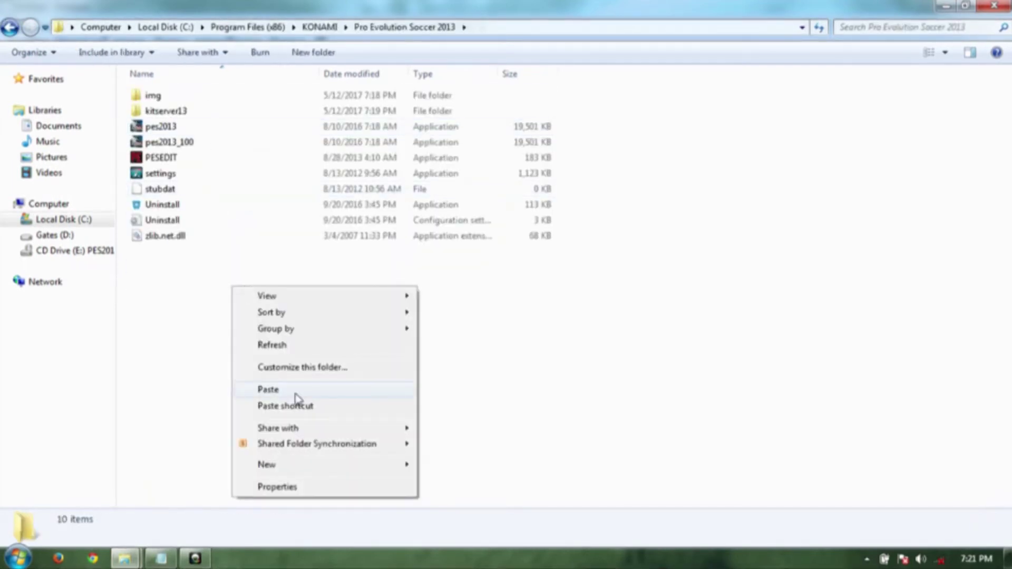
click(269, 390)
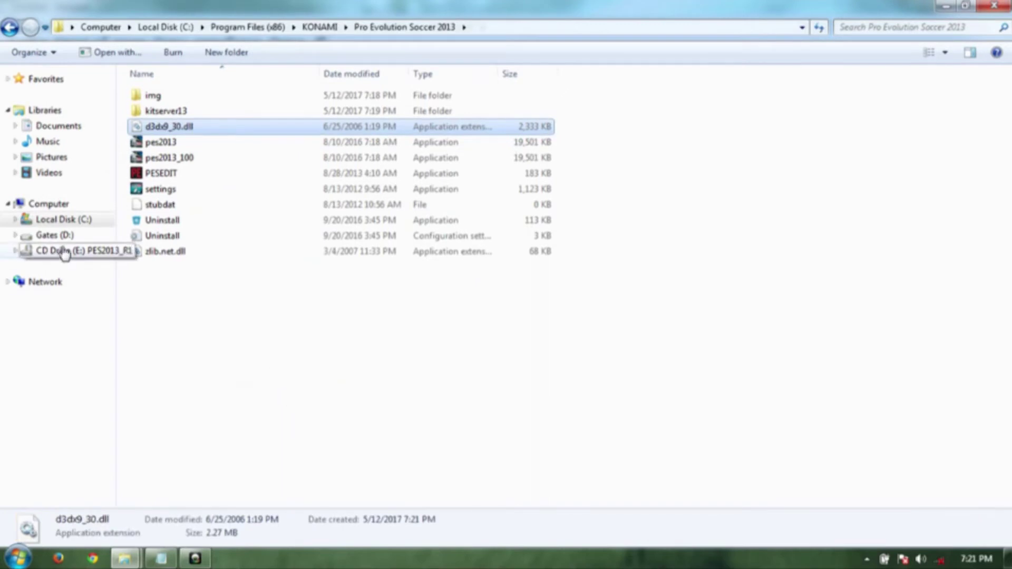
- Look up the rld.dll and rld_100.dll names in the installation notes, then minimise them
click(161, 558)
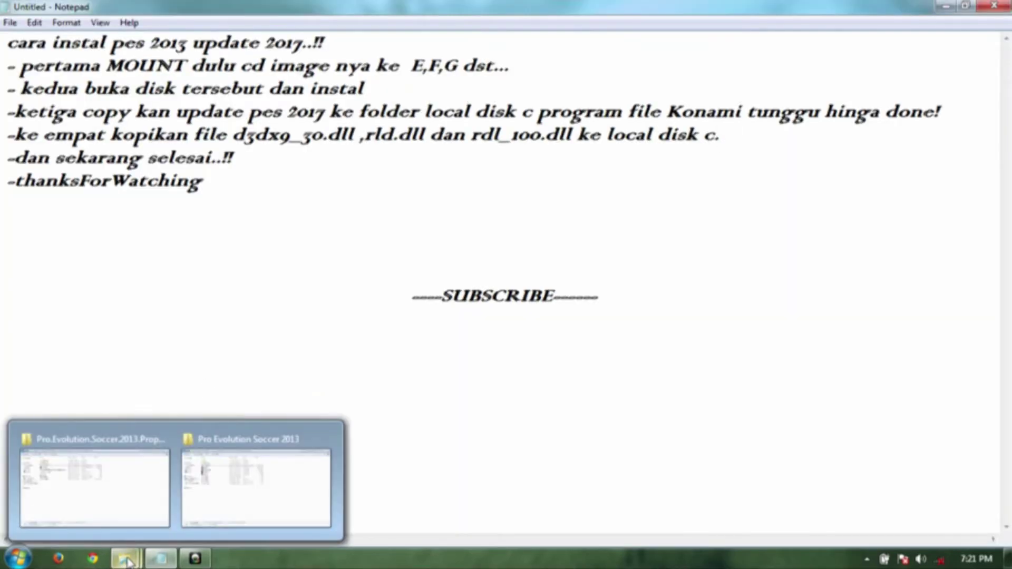
drag(372, 136, 574, 140)
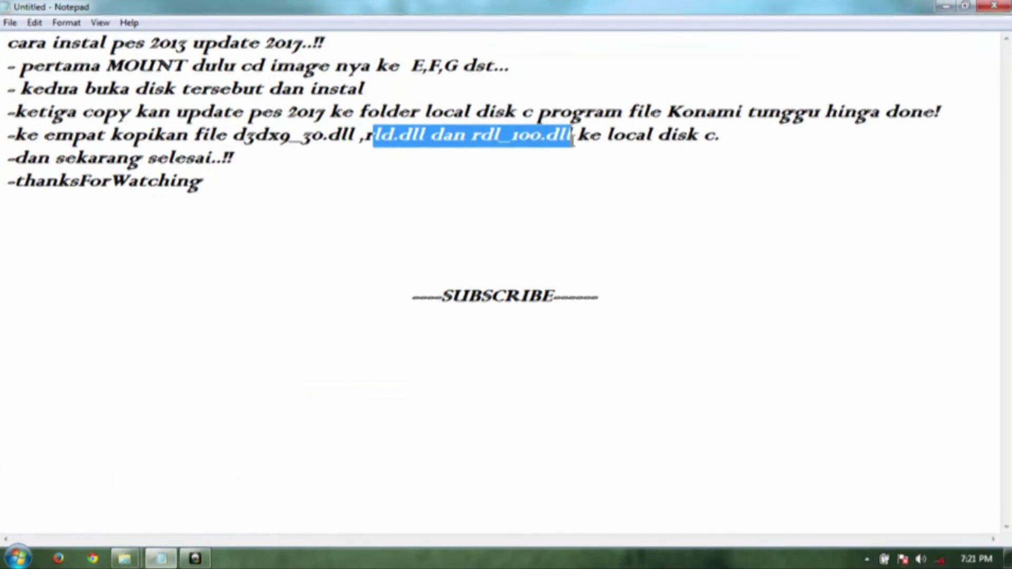
click(558, 150)
click(158, 560)
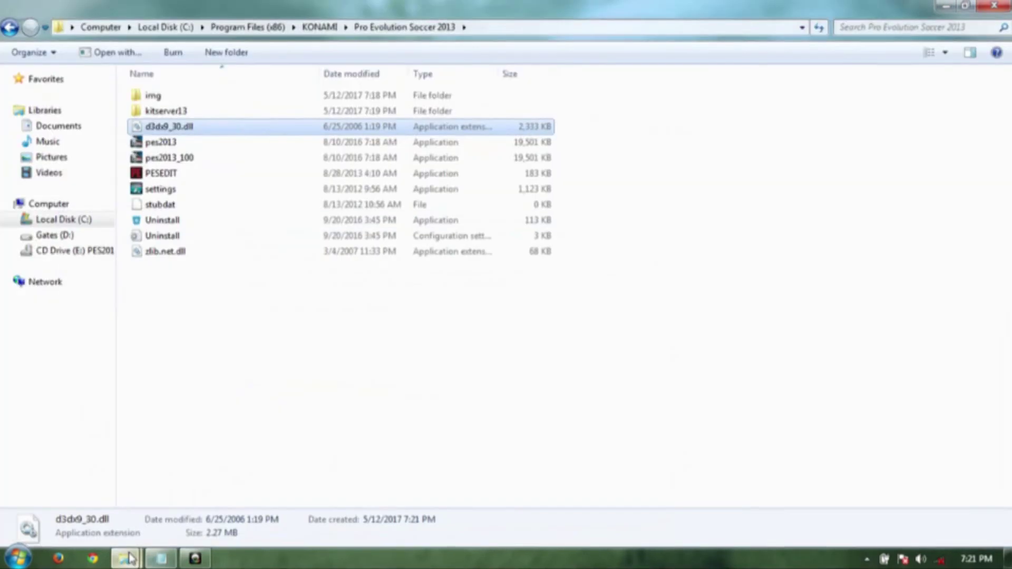
- Copy rld.dll and rld_100.dll from the PES 2013-17 folder
mouse_move(125, 558)
mouse_move(102, 470)
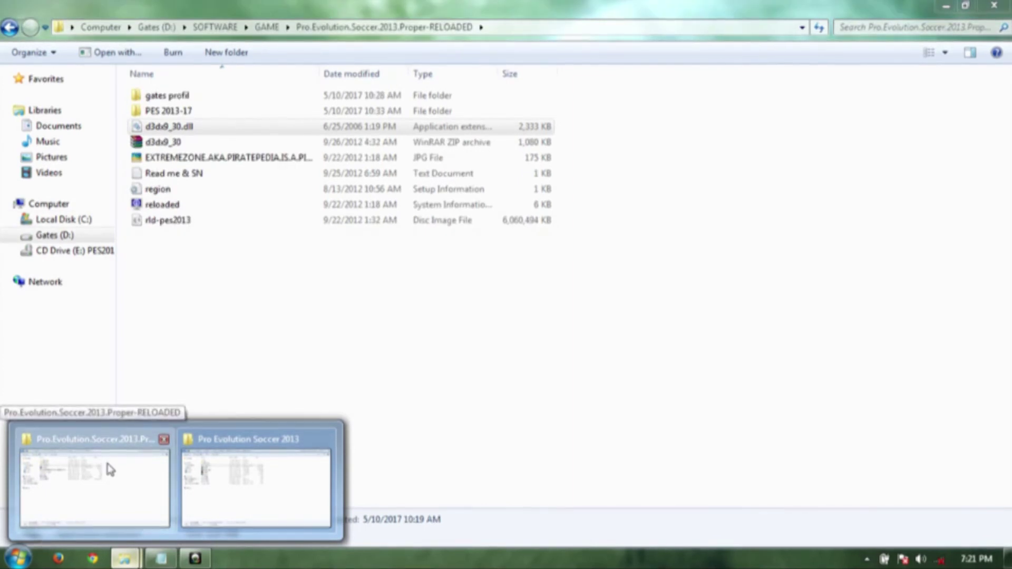
click(106, 468)
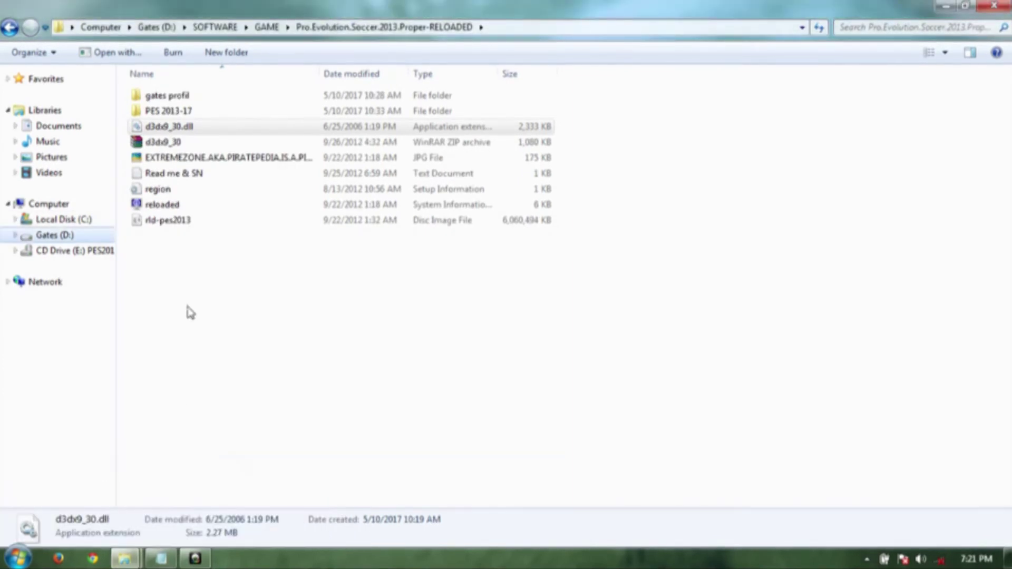
double_click(174, 111)
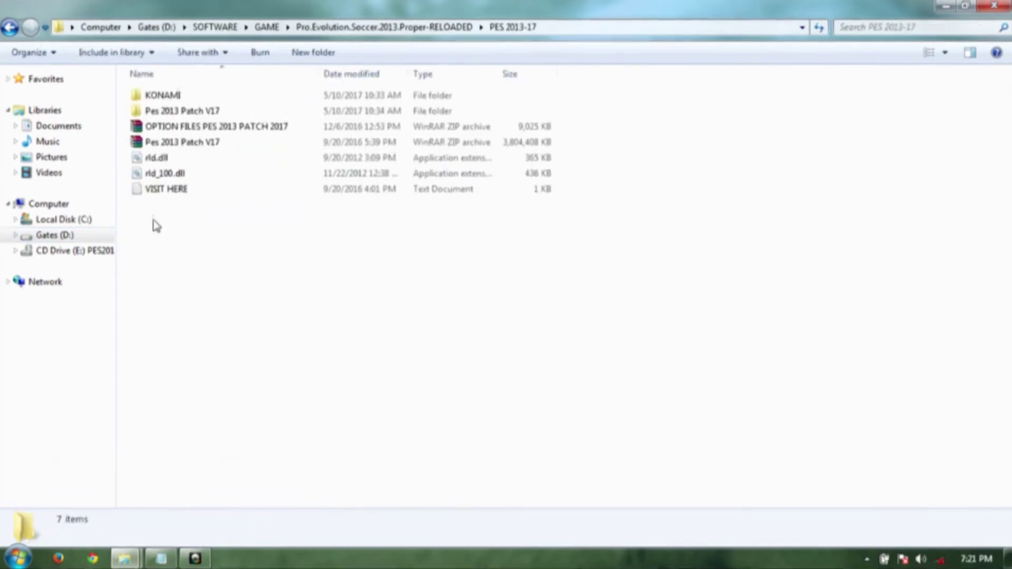
click(178, 161)
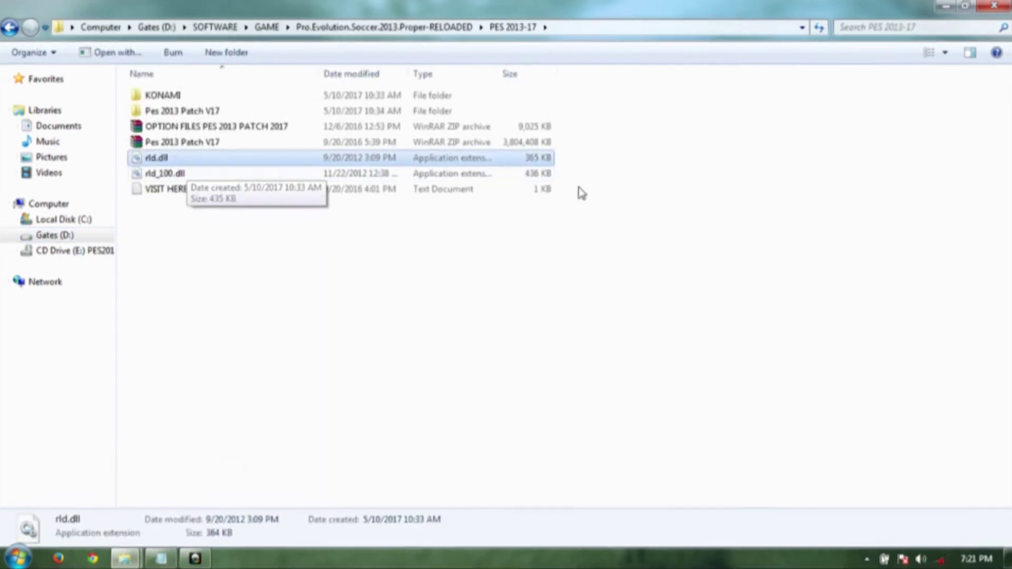
drag(592, 150, 534, 175)
right_click(535, 176)
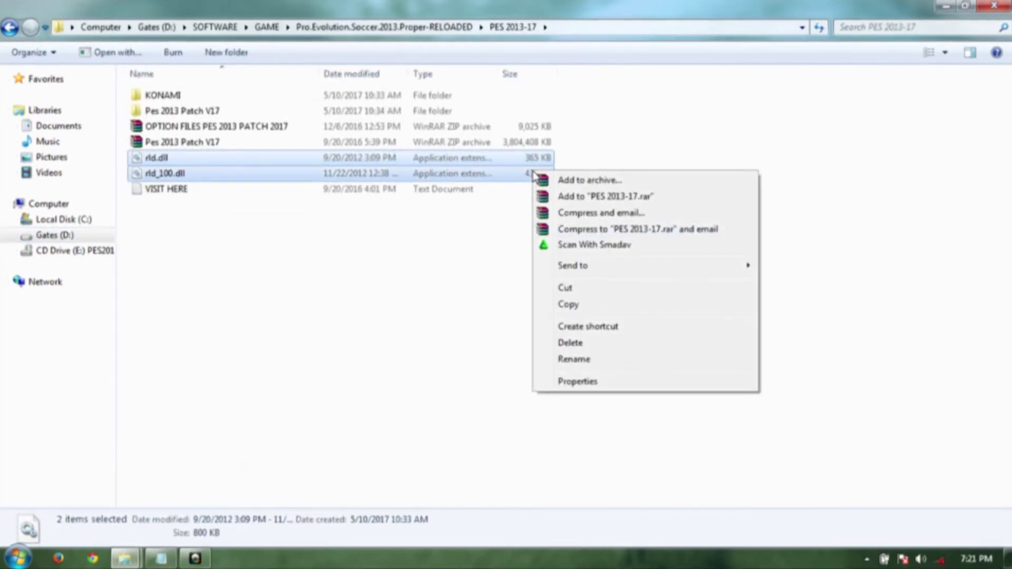
click(588, 305)
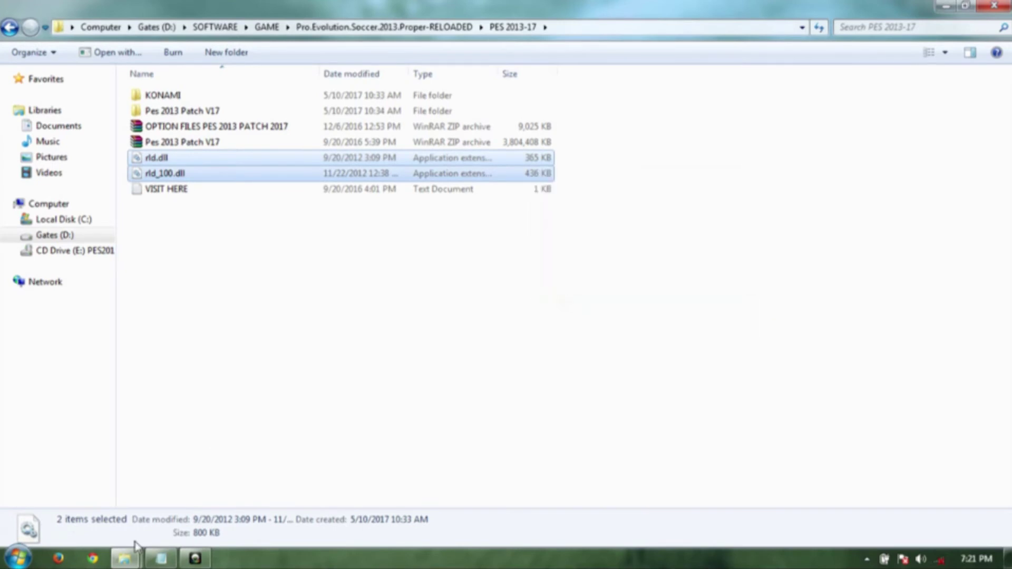
- Paste both dll files into the Pro Evolution Soccer 2013 window and bring up the notes
click(131, 557)
click(226, 486)
click(222, 307)
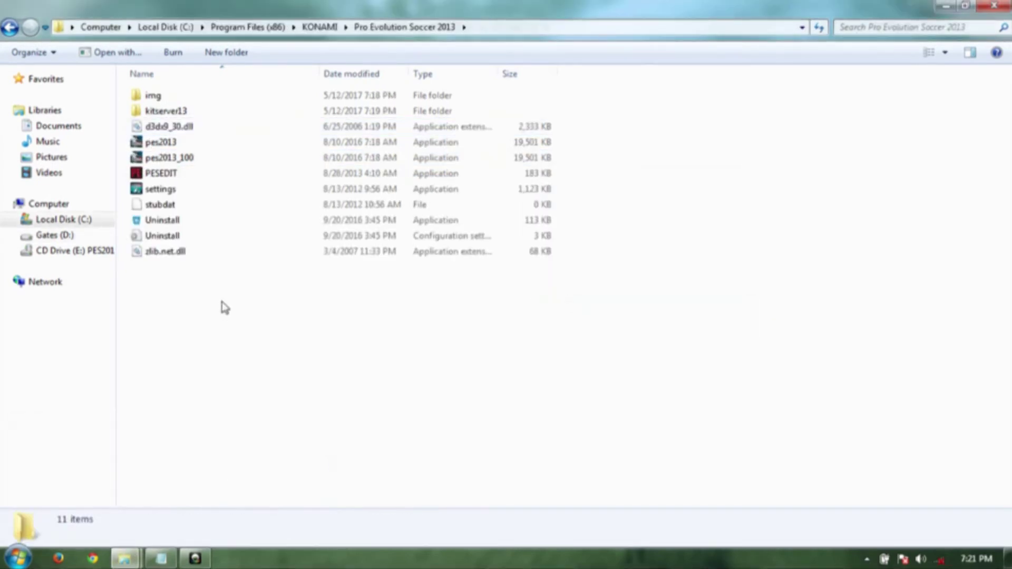
right_click(222, 305)
click(311, 409)
click(241, 357)
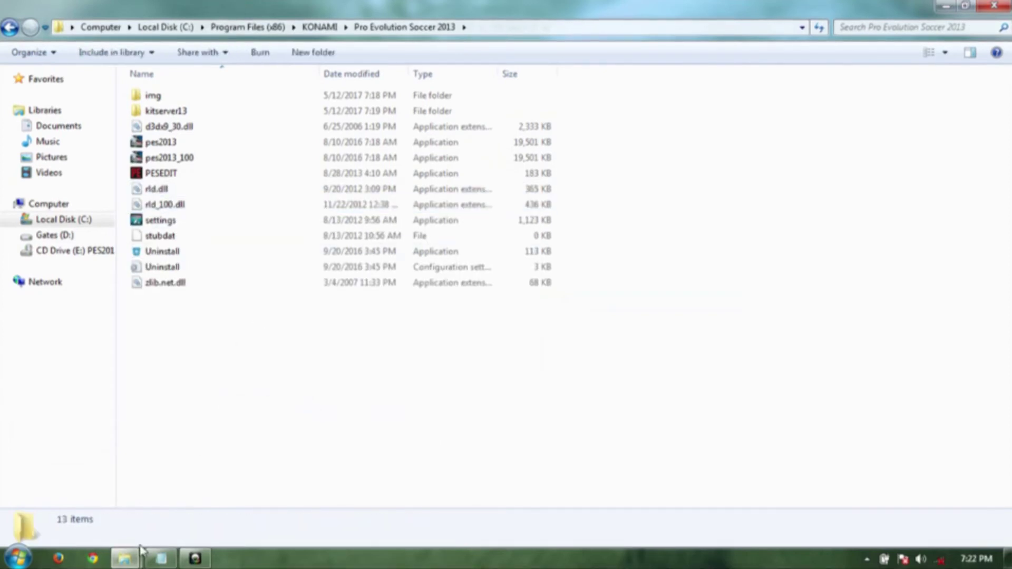
click(162, 558)
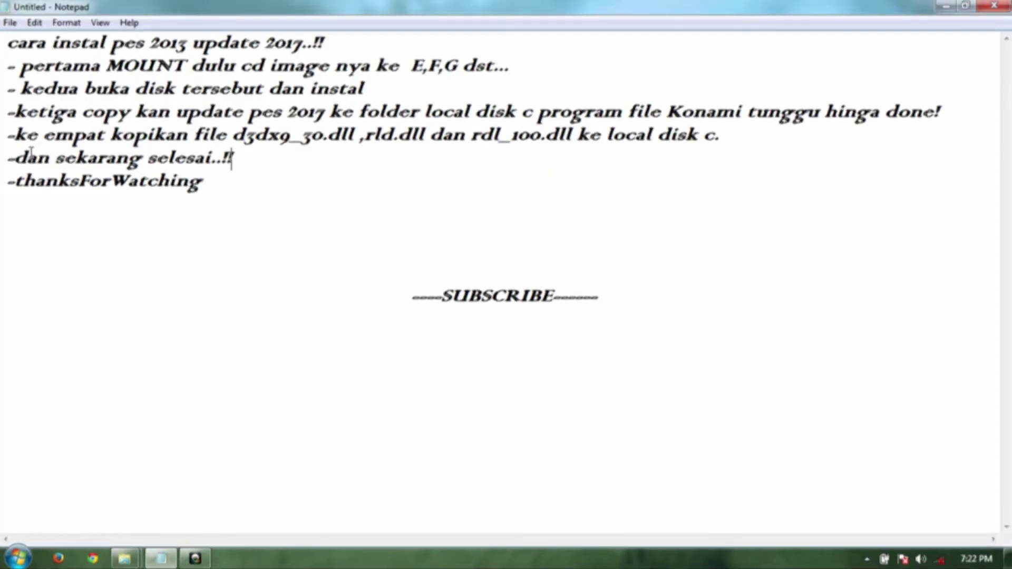
- Skim the closing note lines (dan sekarang selesai, thanksForWatching, SUBSCRIBE), then minimise Notepad
drag(28, 164, 243, 157)
click(112, 255)
drag(21, 182, 235, 179)
click(306, 228)
drag(451, 297, 565, 303)
click(517, 319)
click(946, 5)
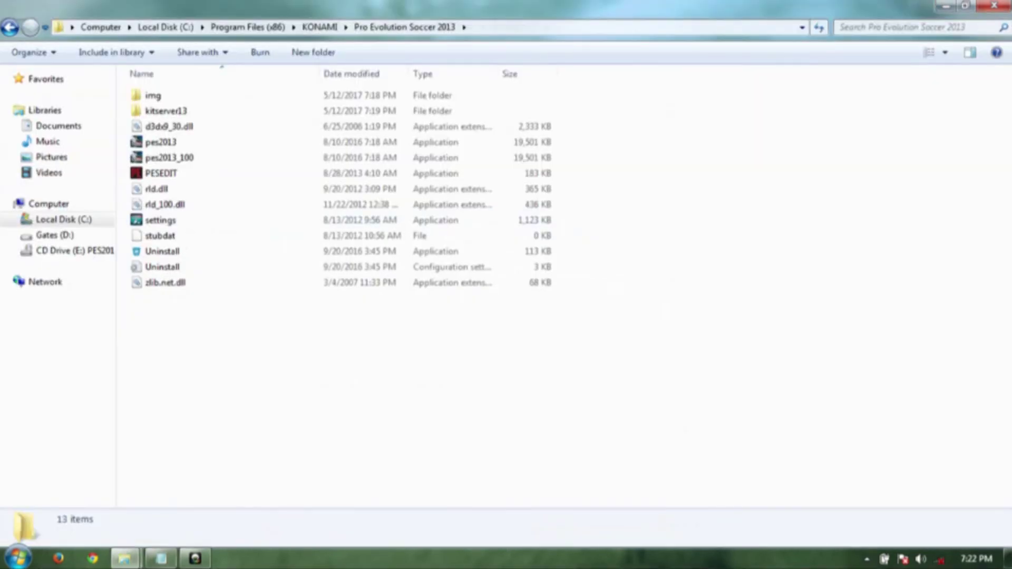
- Browse the PES2013_R1 disc in drive E: and select its autorun application
click(91, 251)
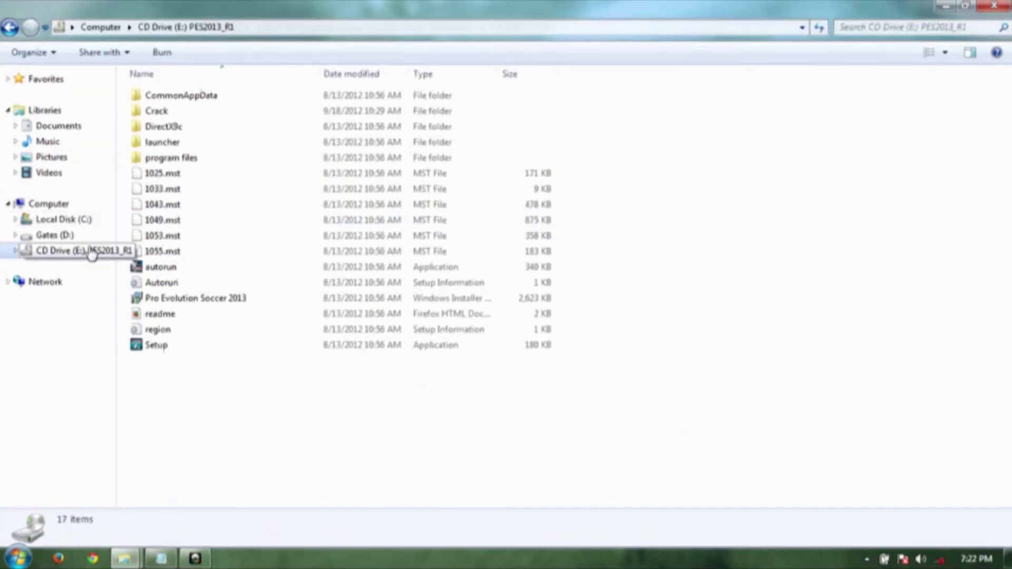
click(154, 269)
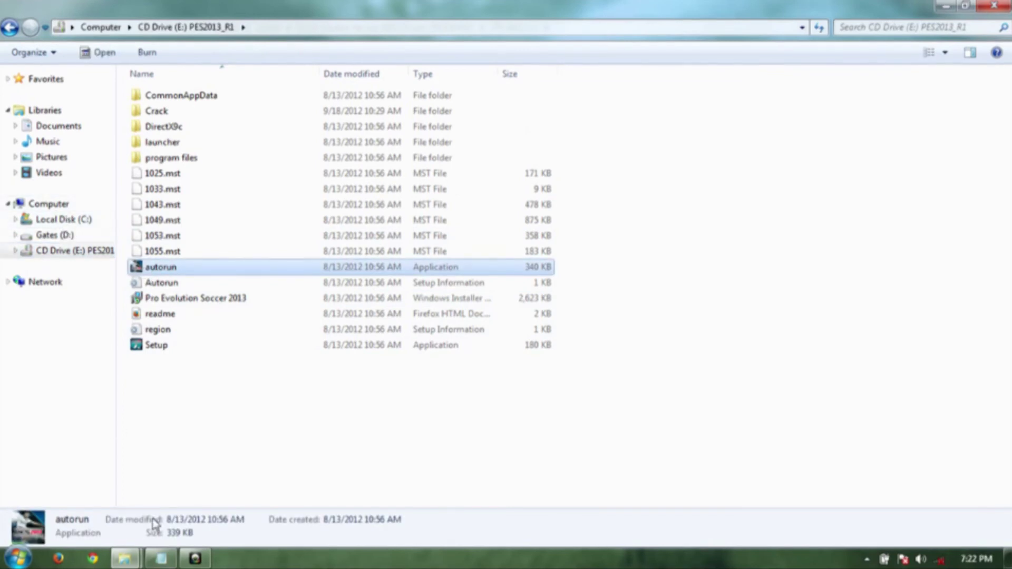
click(133, 556)
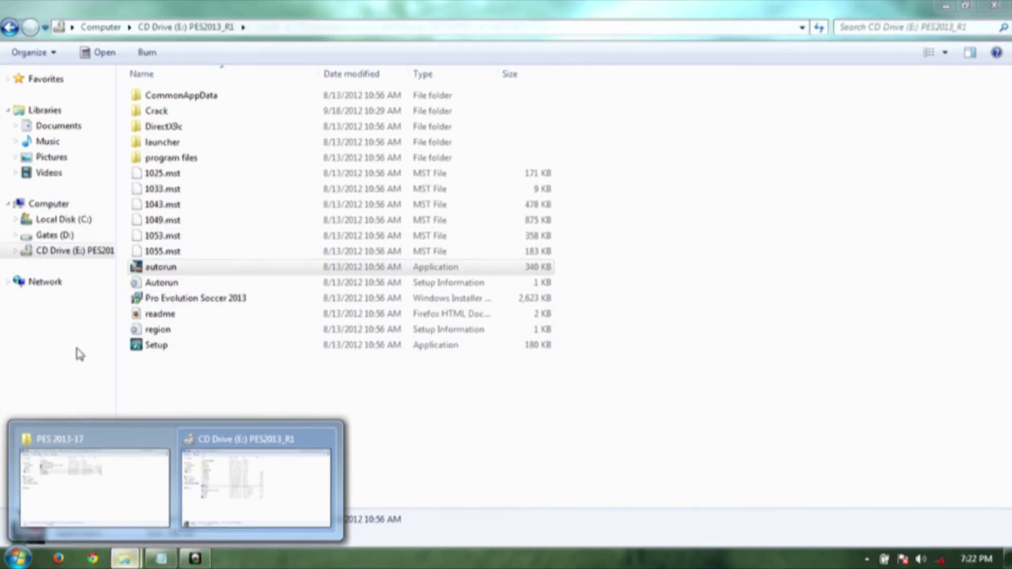
- Launch pes2013 from C:\Program Files (x86)\KONAMI\Pro Evolution Soccer 2013, ignoring the requirements warning
click(74, 221)
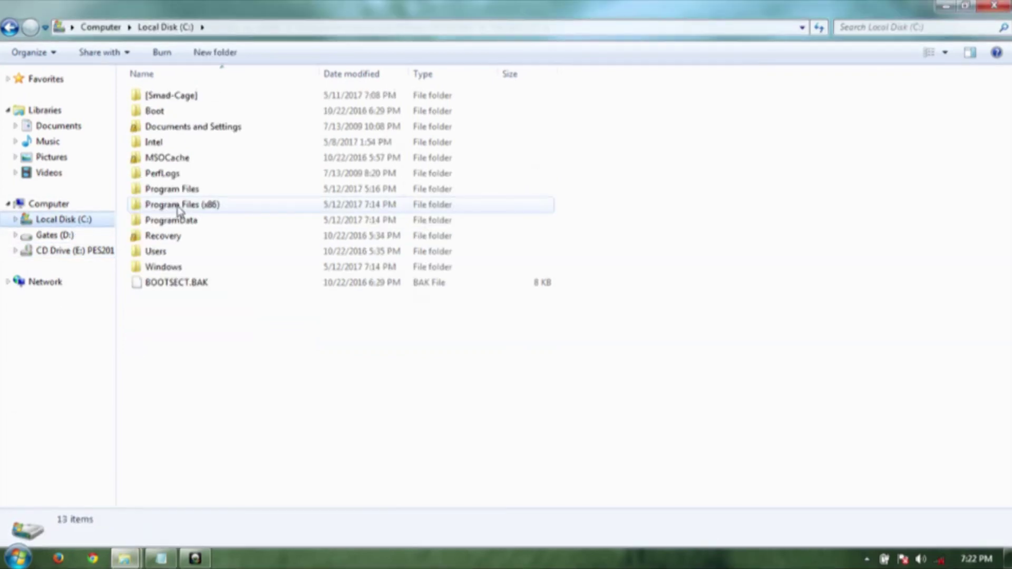
double_click(177, 206)
double_click(163, 267)
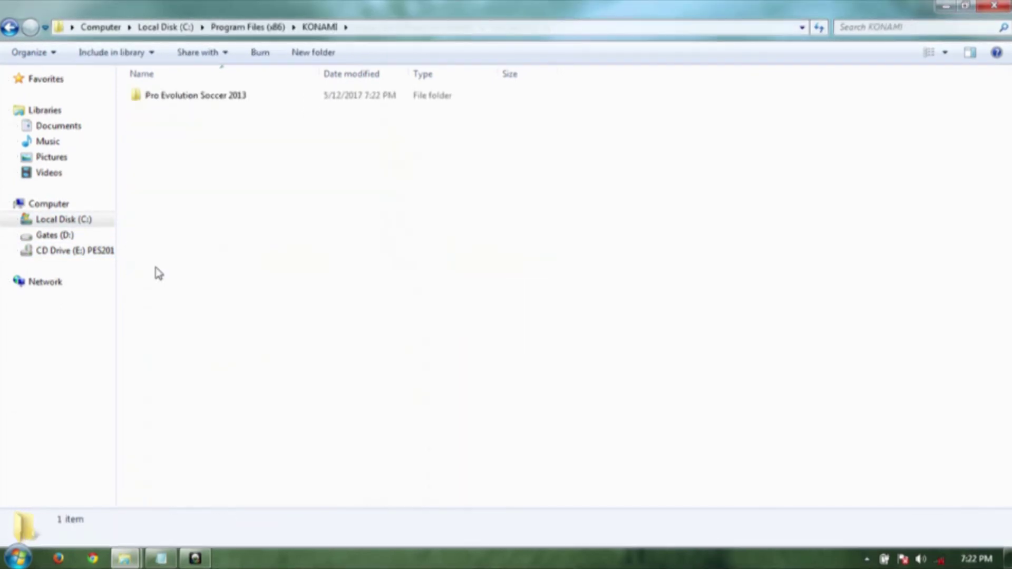
double_click(203, 98)
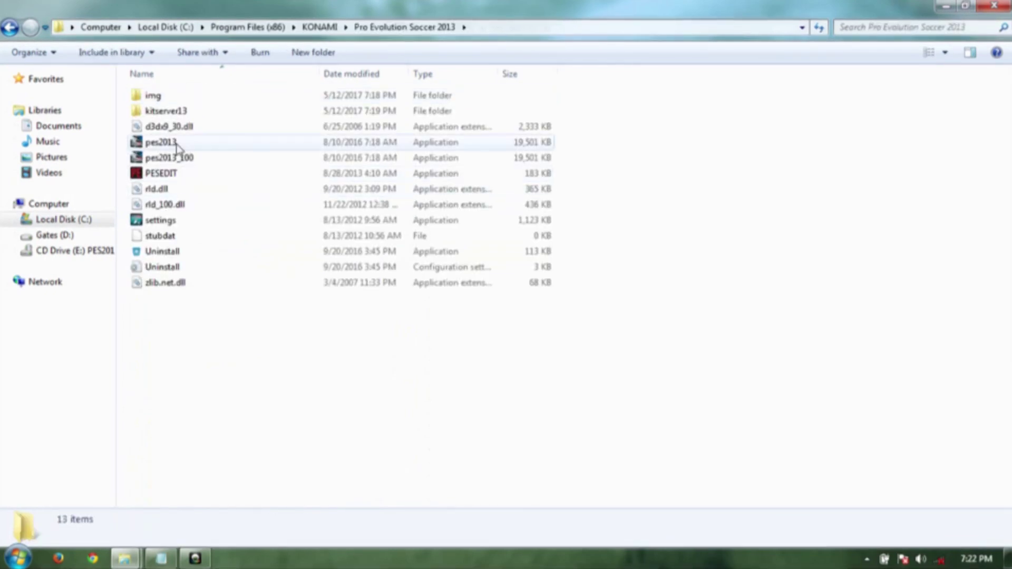
click(179, 143)
double_click(179, 143)
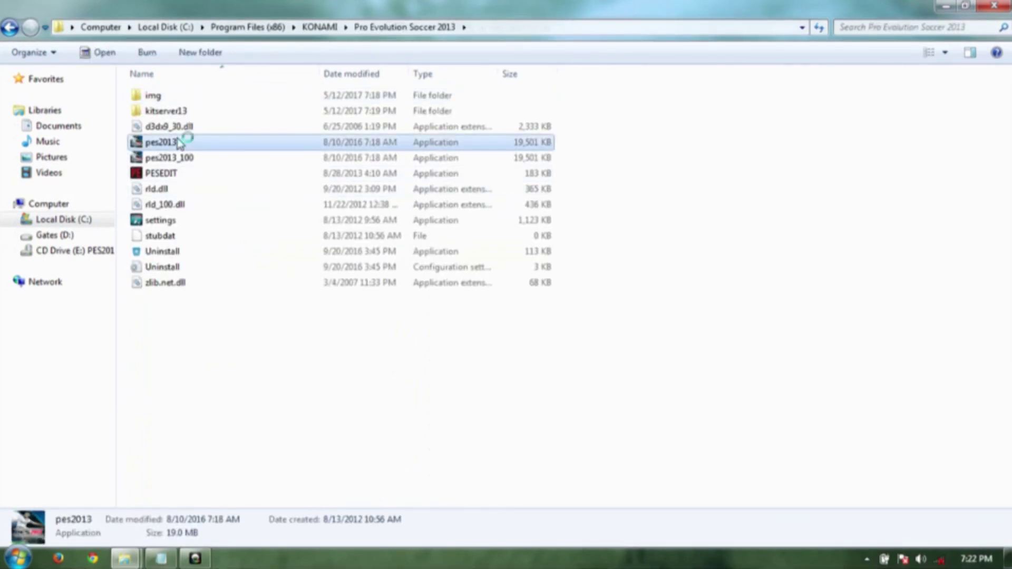
click(648, 353)
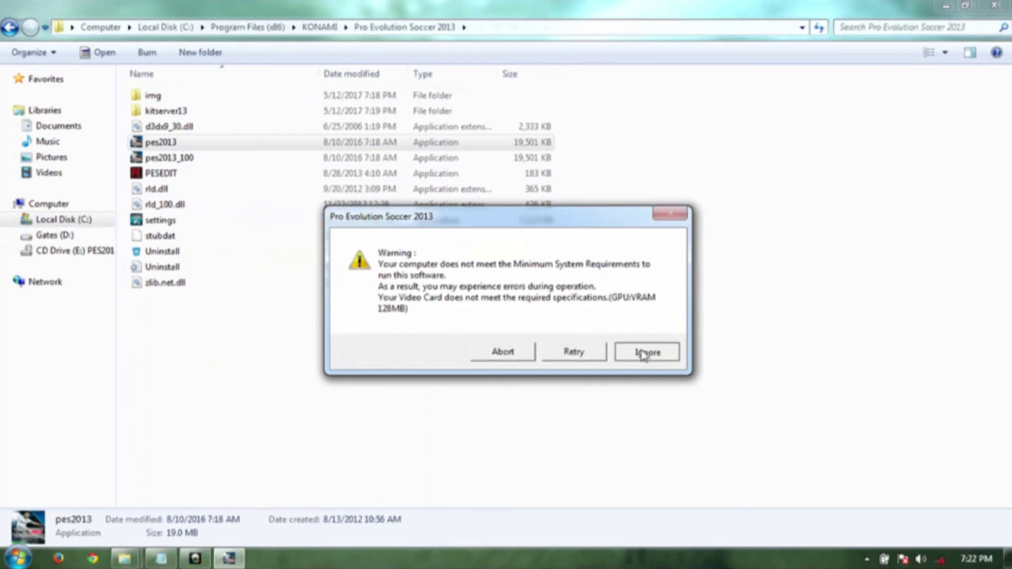